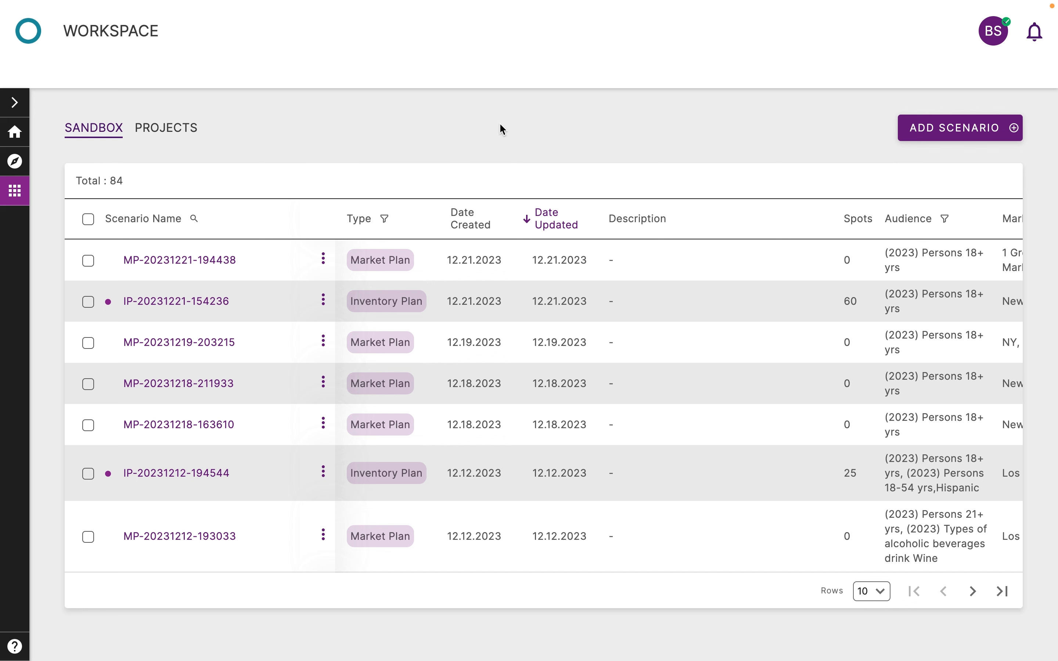
Start a new market plan scenario and add the Atlanta-Sandy Springs-Roswell, GA Metropolitan Statistical Area as an individual CBSA market, searching for "atl".
click(923, 136)
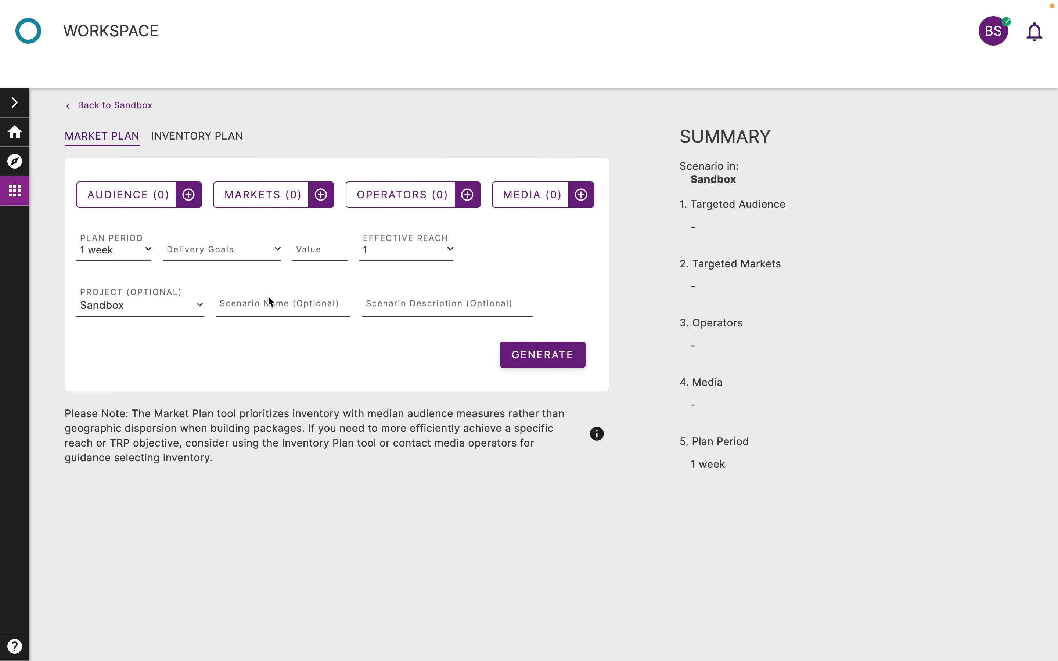
click(283, 203)
click(427, 223)
click(418, 251)
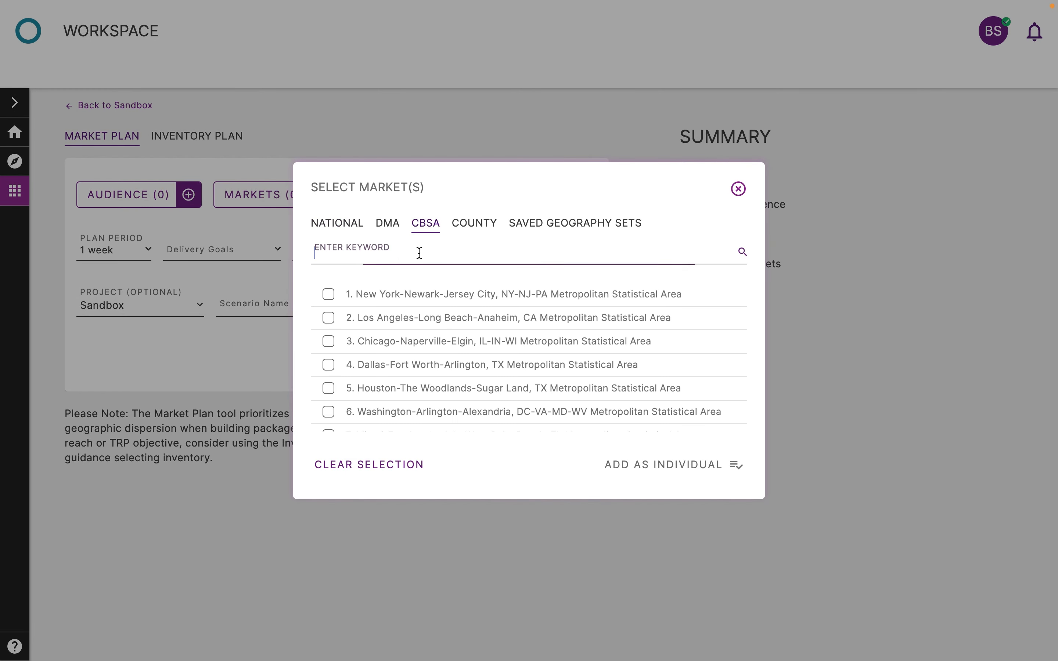
text(atl)
click(484, 293)
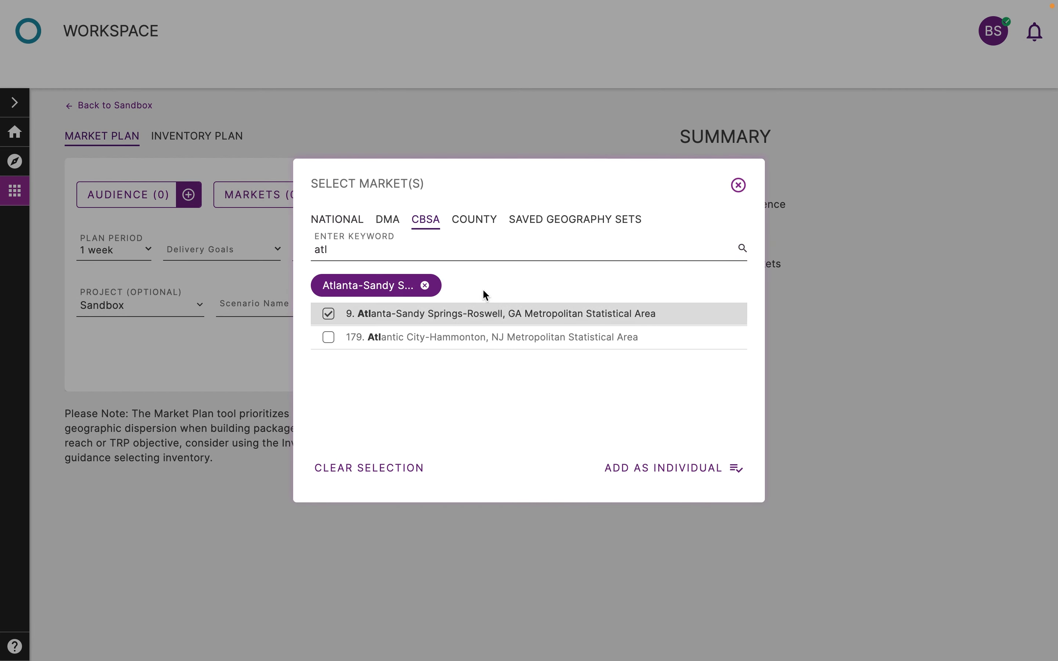
click(663, 470)
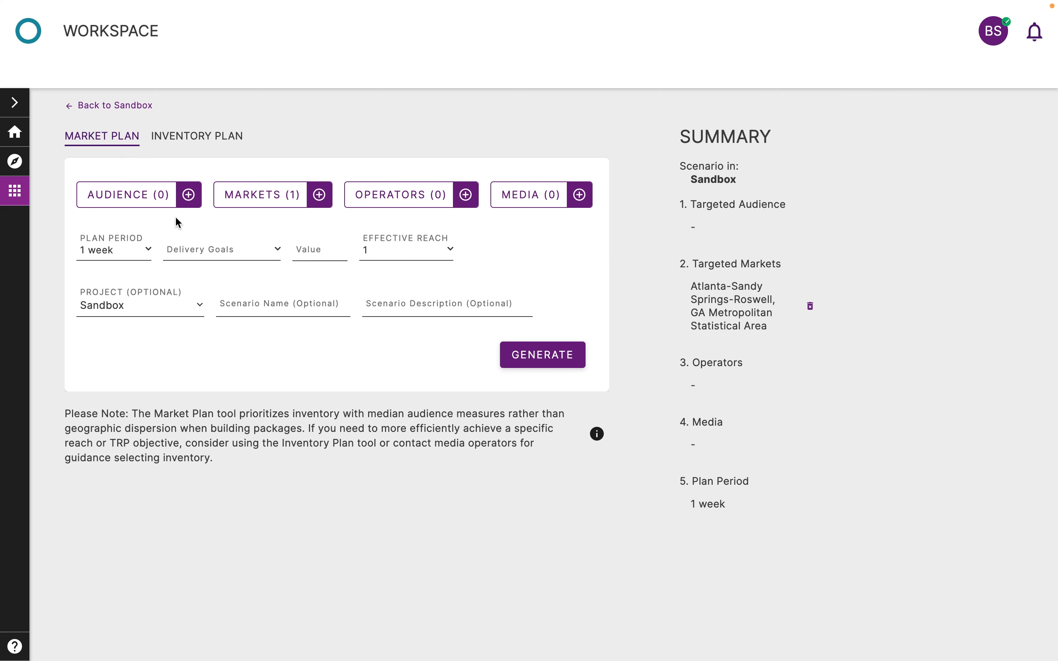
Add the population audience Persons 18+ yrs from the Age demographics and apply it to the market plan.
click(155, 204)
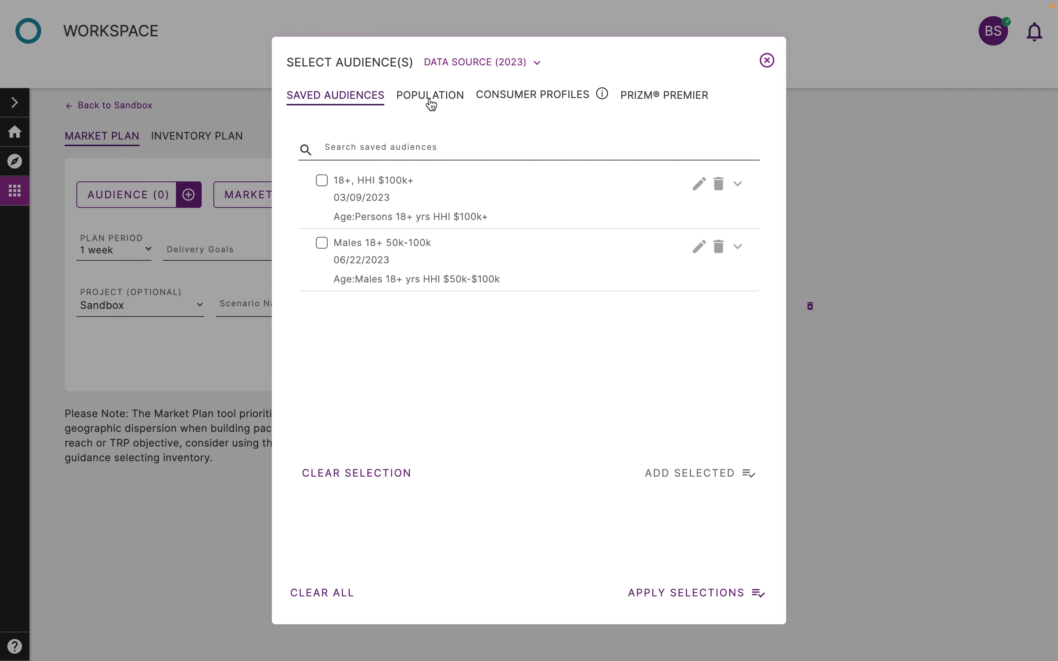
click(430, 101)
click(394, 211)
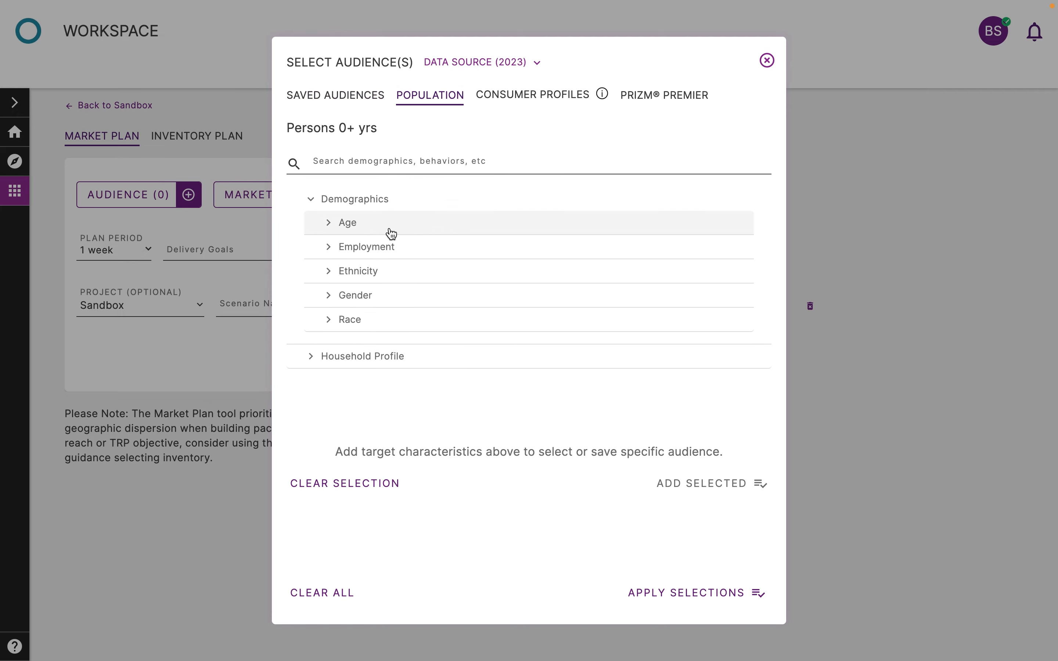
click(392, 234)
scroll(444, 317, down, 3)
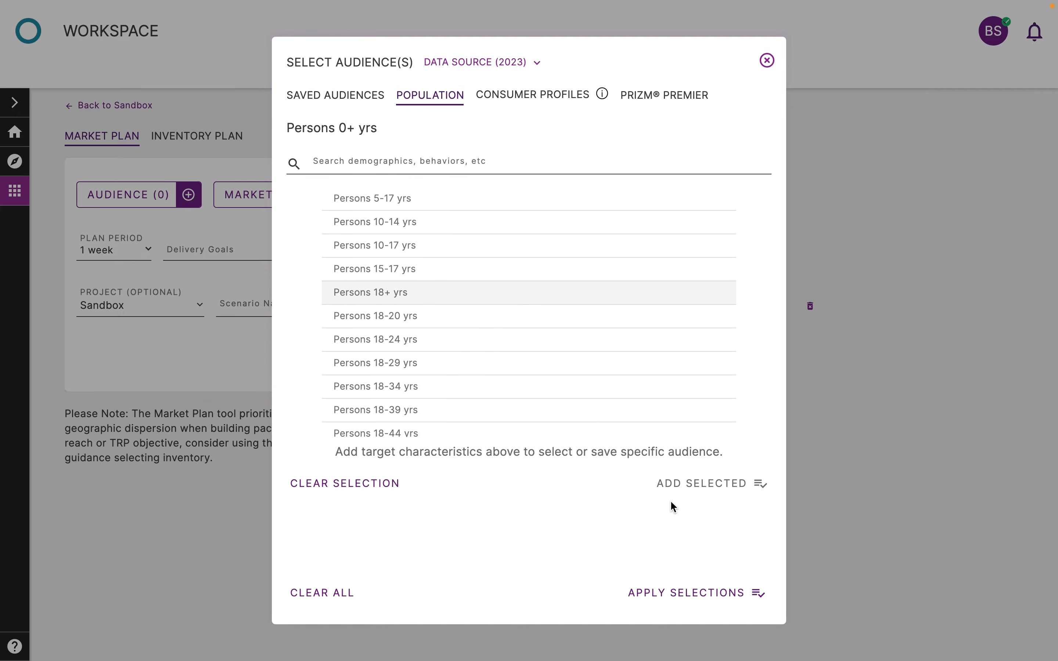
click(695, 486)
click(663, 588)
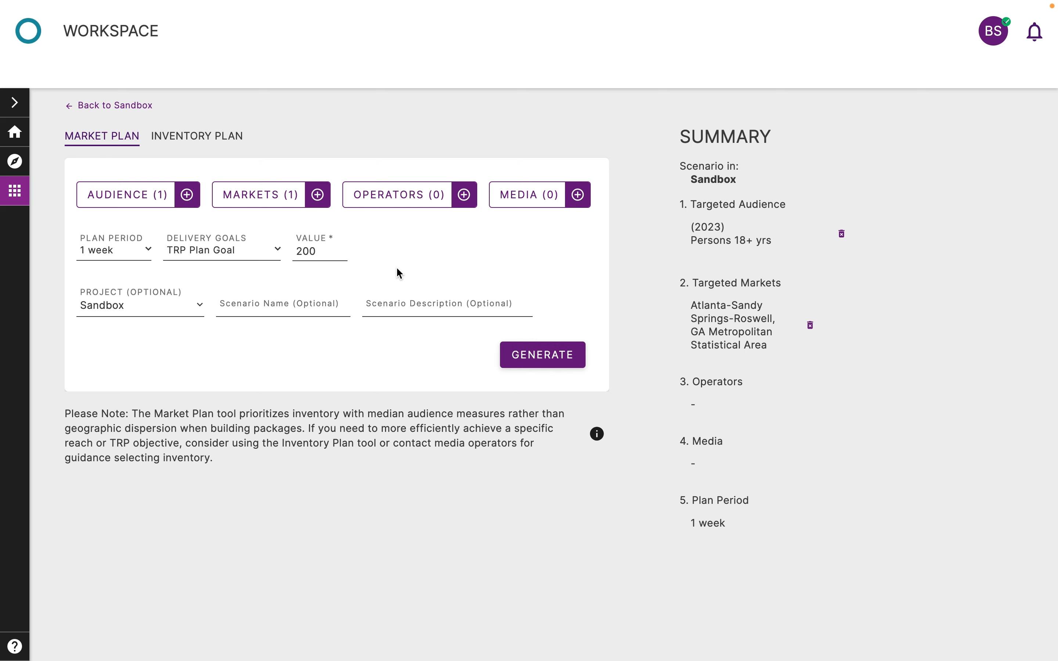
Examine the operator organizations and divisions available for the market plan without selecting any.
click(397, 203)
scroll(451, 338, down, 1)
scroll(451, 338, up, 1)
click(459, 153)
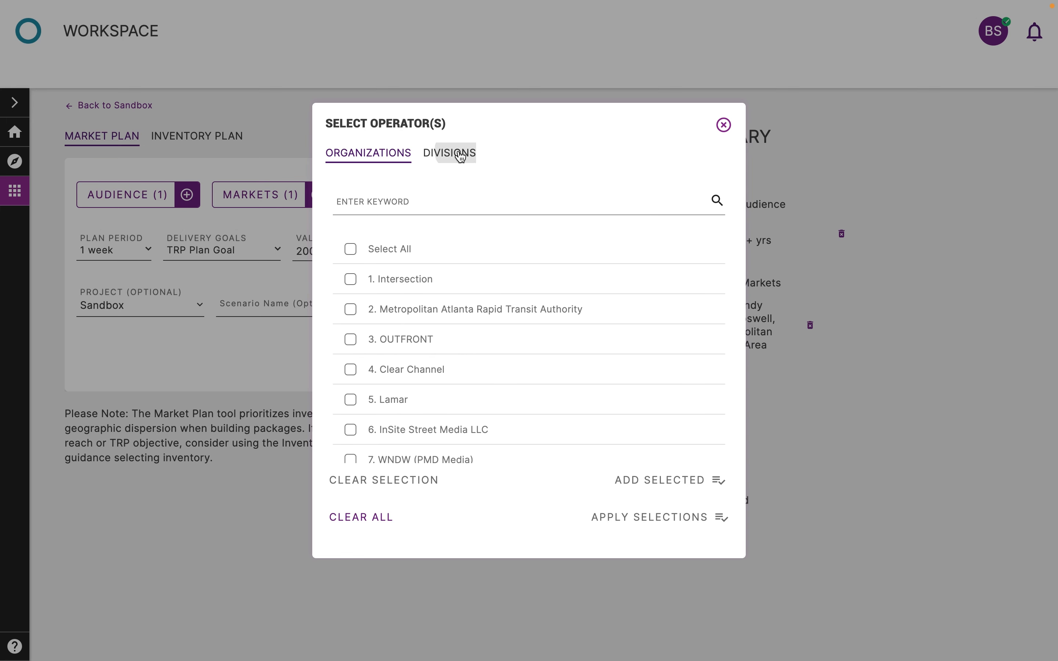
scroll(532, 291, down, 1)
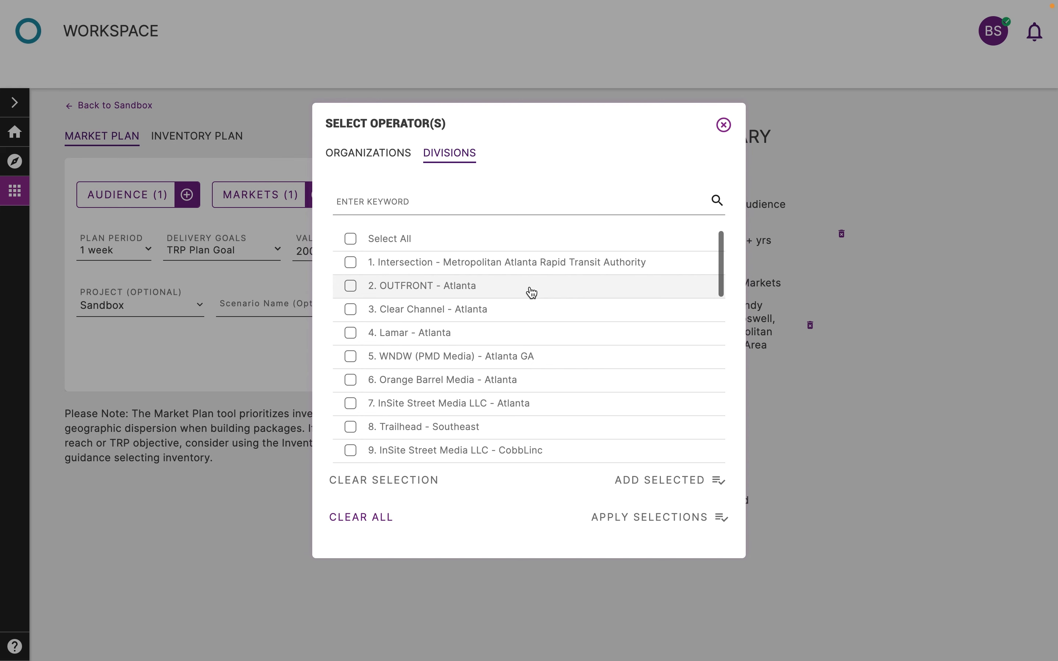
scroll(532, 292, up, 1)
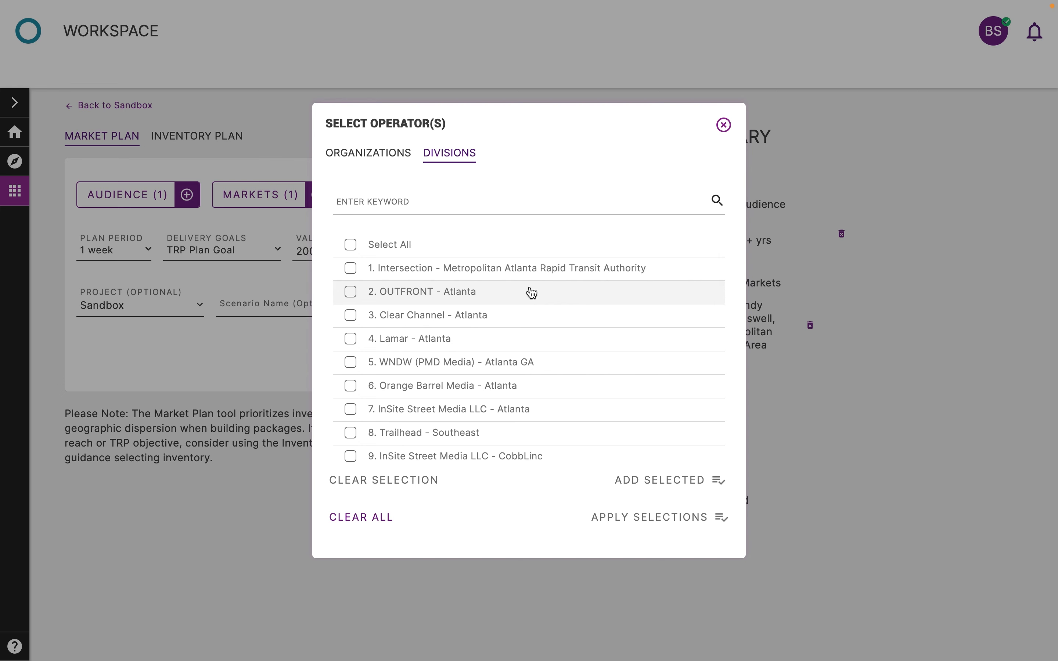
click(723, 126)
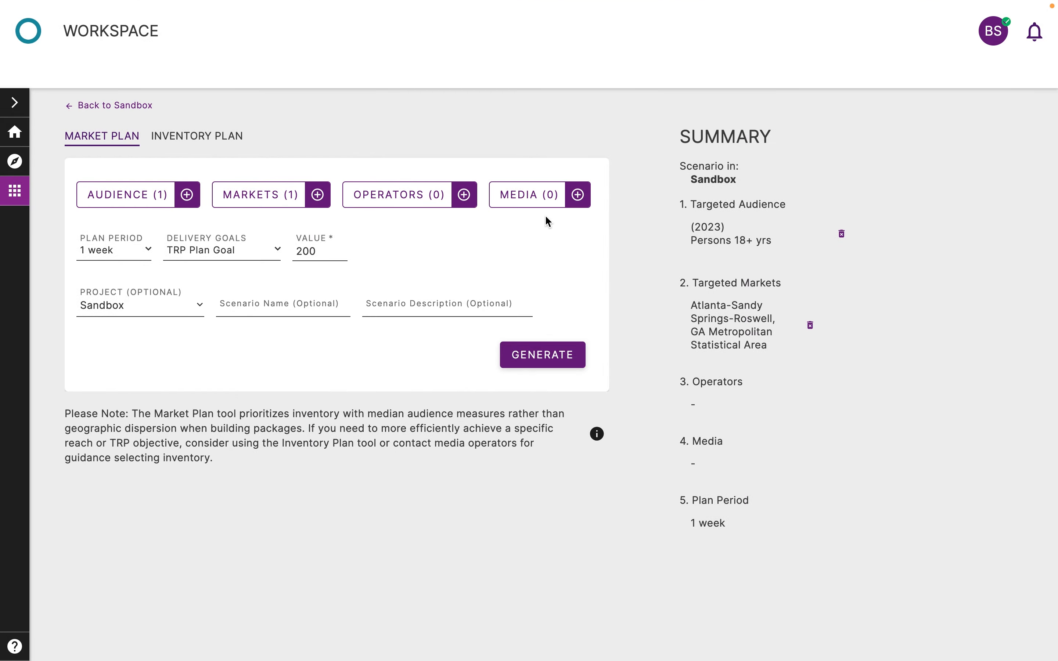
Open the media inventory selection and examine the Media & Placement attributes, including the media classes and operator media names matching "kiosk".
click(520, 200)
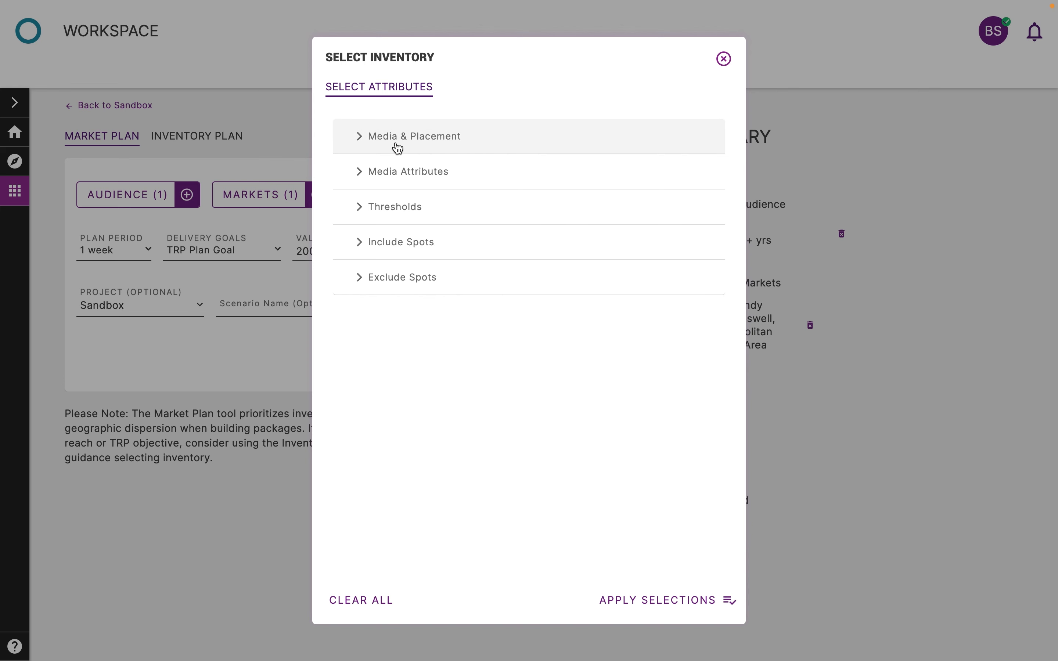
click(446, 142)
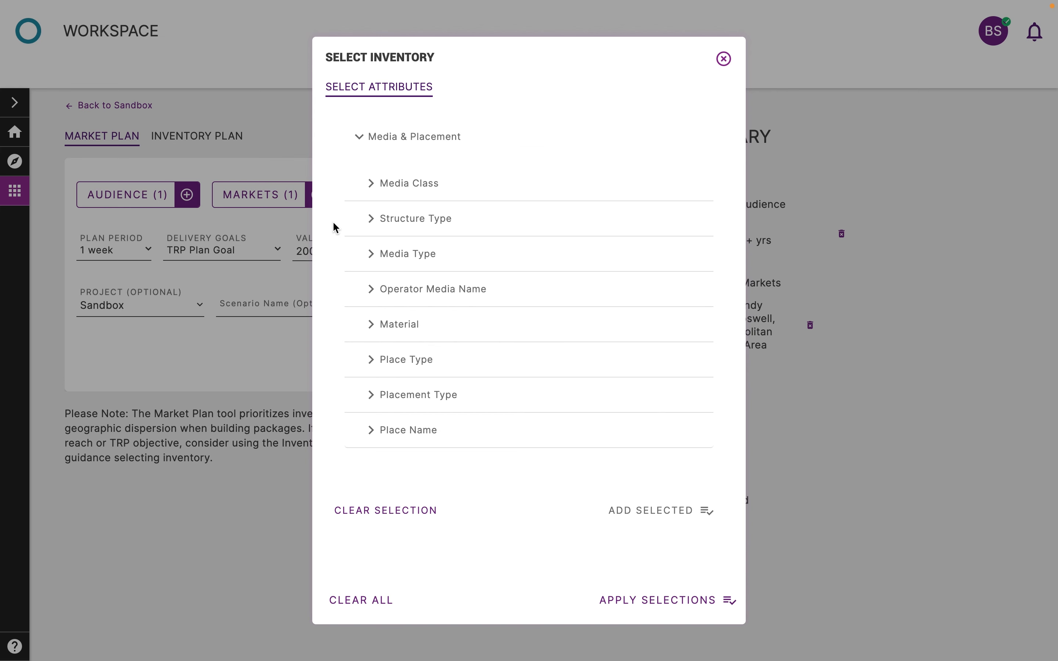
mouse_move(421, 191)
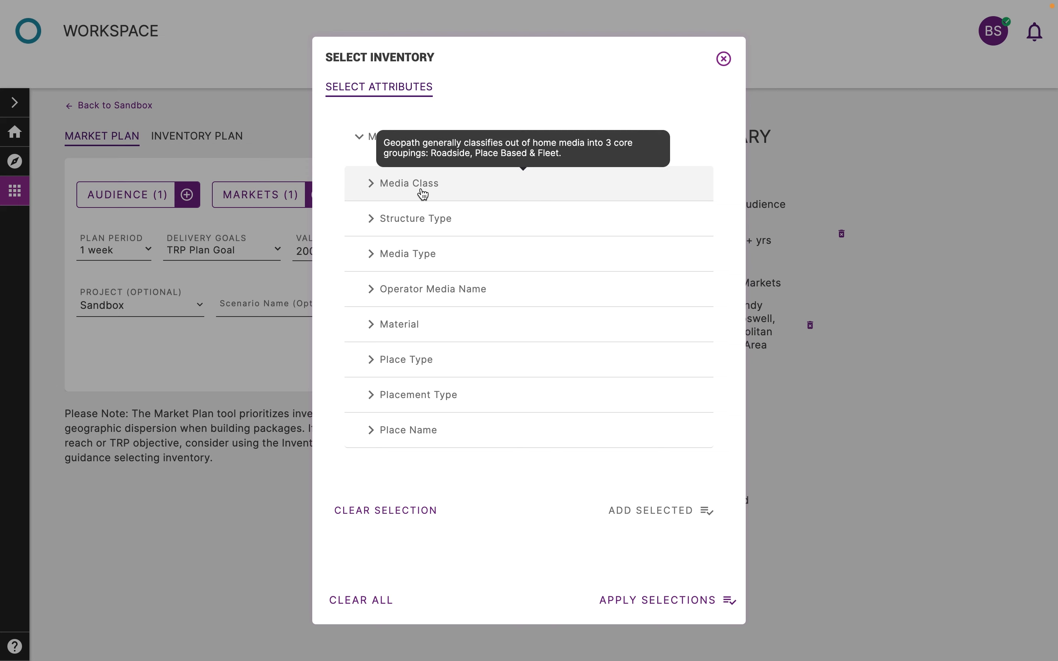
click(413, 190)
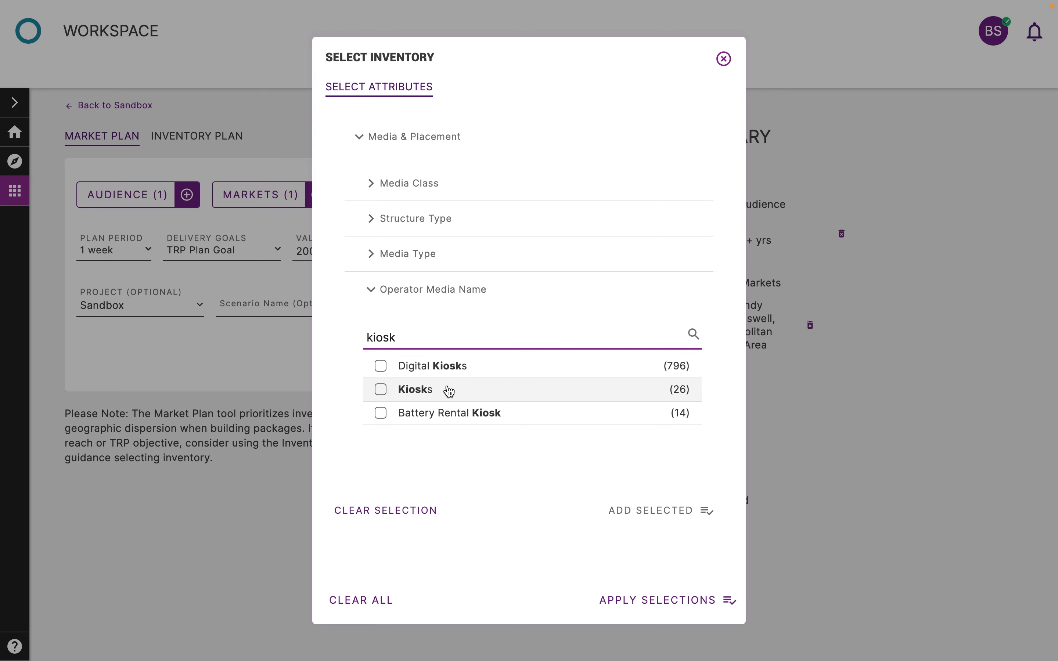
click(423, 182)
click(426, 184)
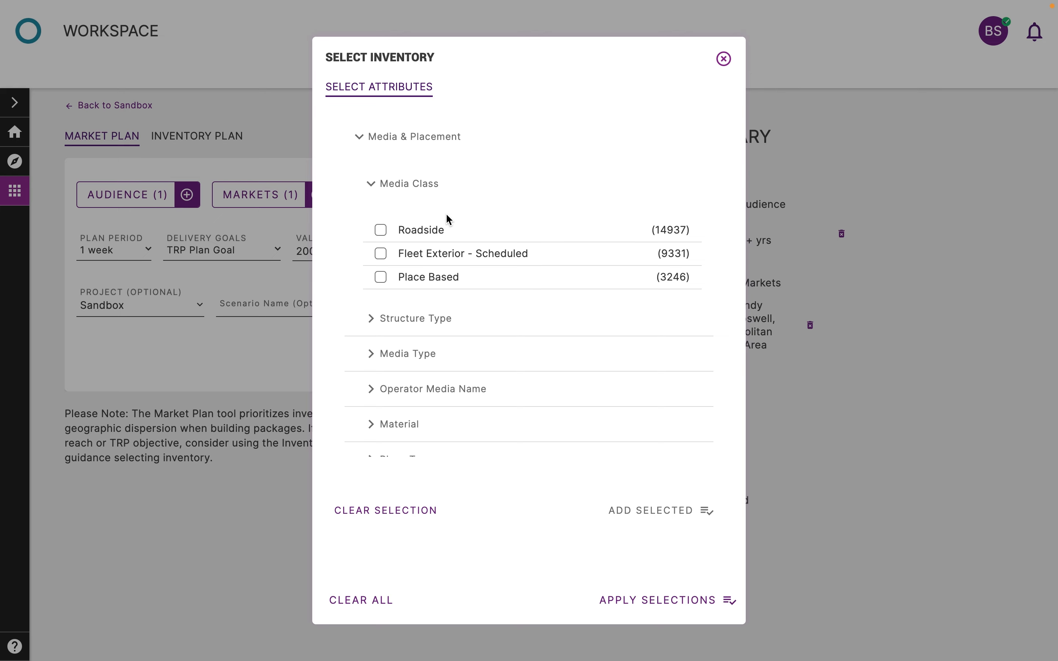
mouse_move(451, 401)
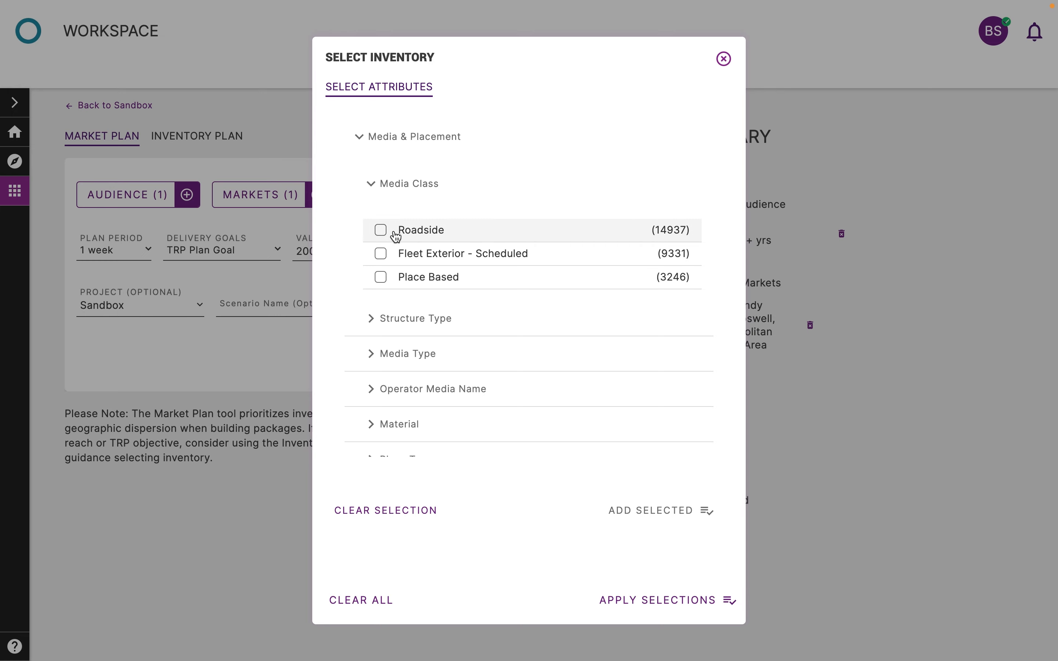
Select the Roadside media class with the Posters and Bulletins operator media names, and add them as one combined media type.
click(381, 232)
click(389, 193)
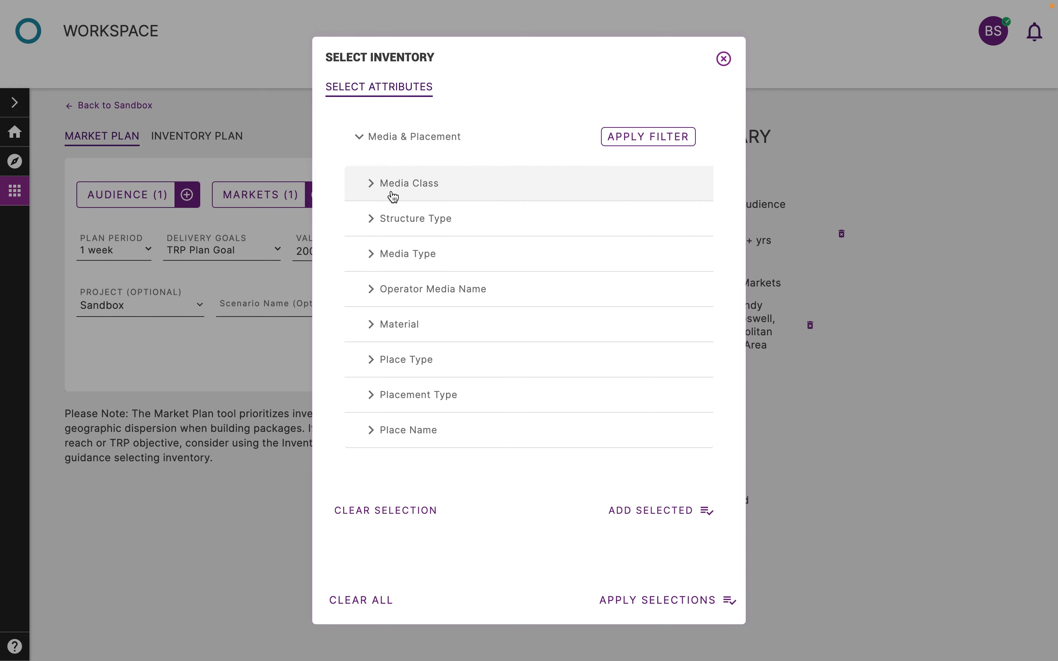
click(390, 292)
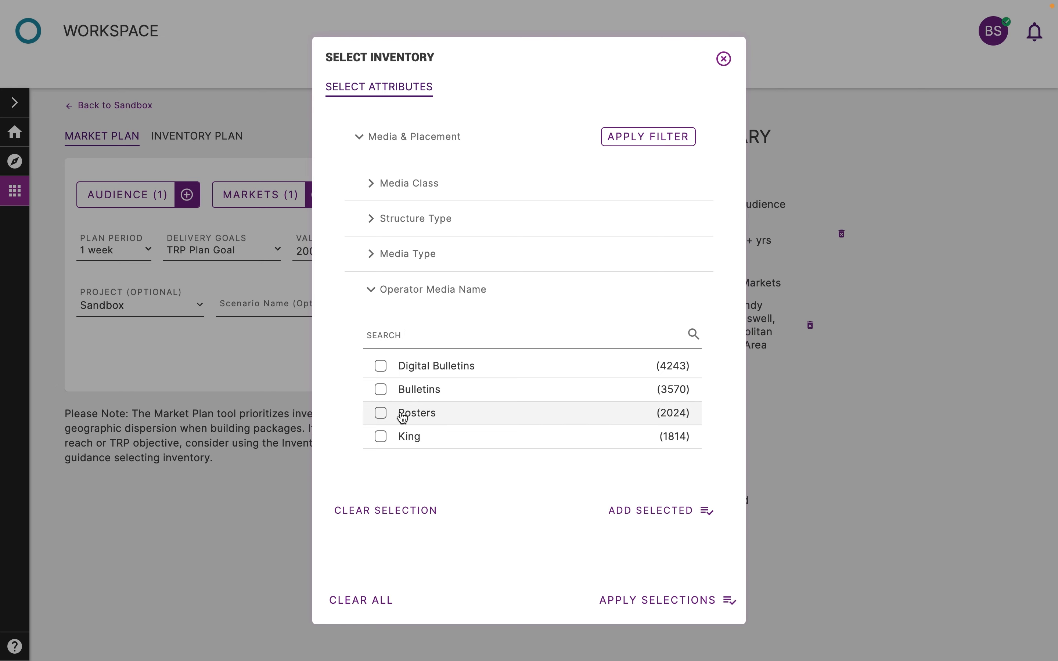
click(381, 415)
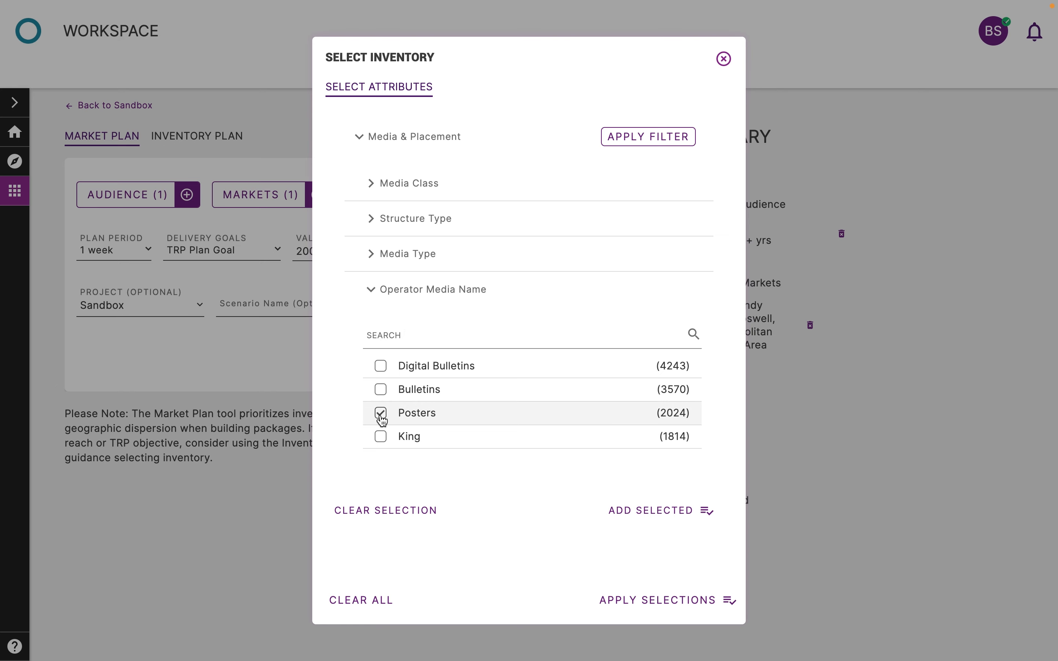
click(661, 517)
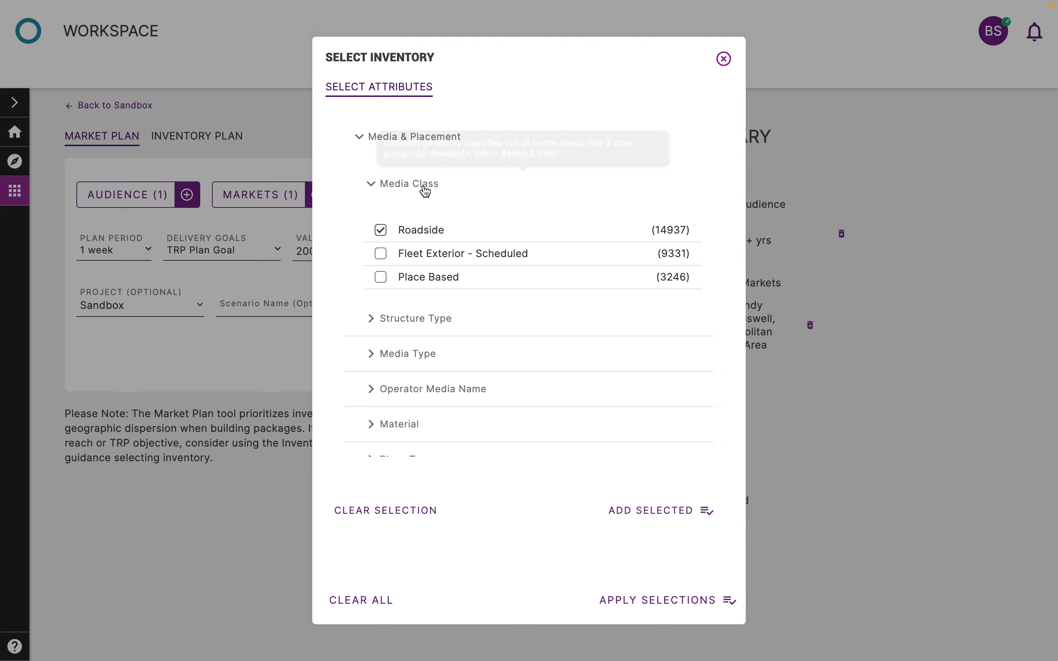
click(424, 188)
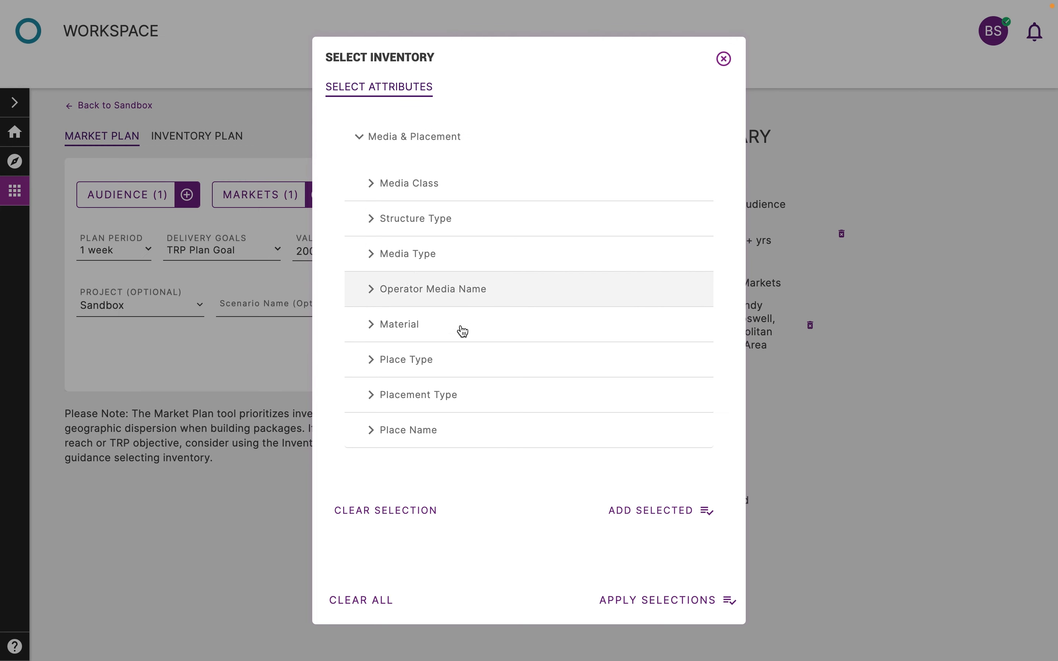
click(456, 289)
click(381, 379)
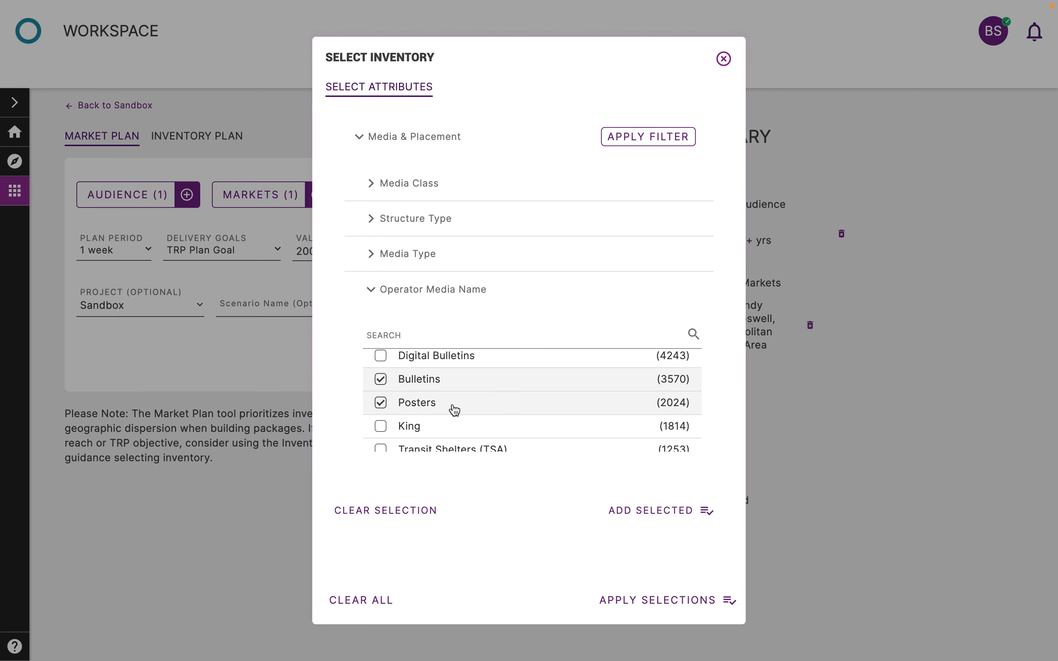
click(622, 518)
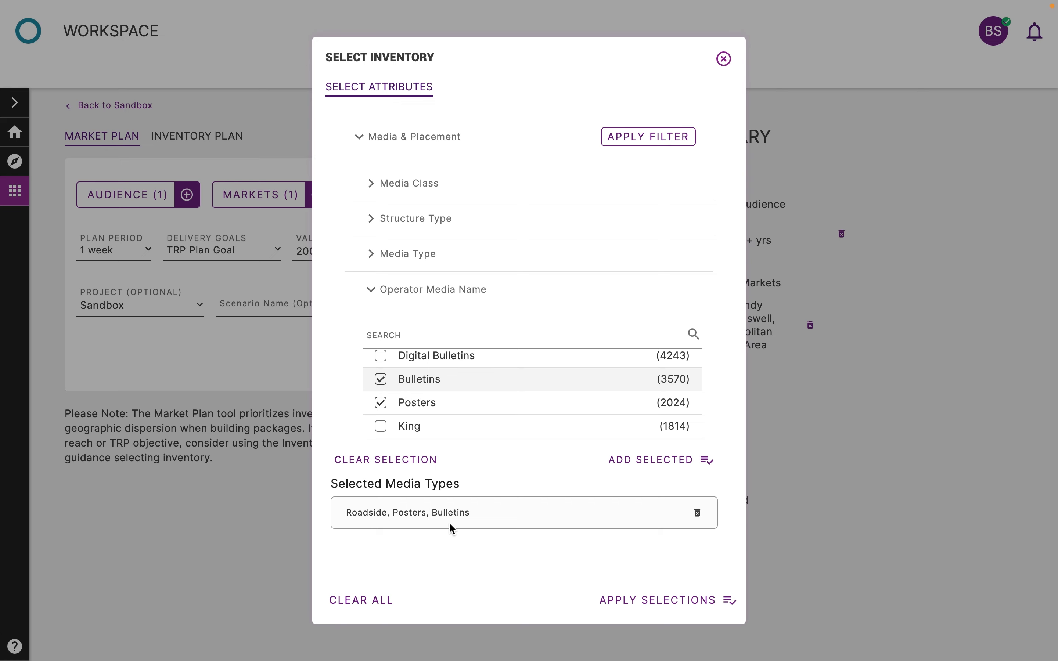
Add Roadside, Posters and Roadside, Bulletins as two separate media type entries.
click(380, 380)
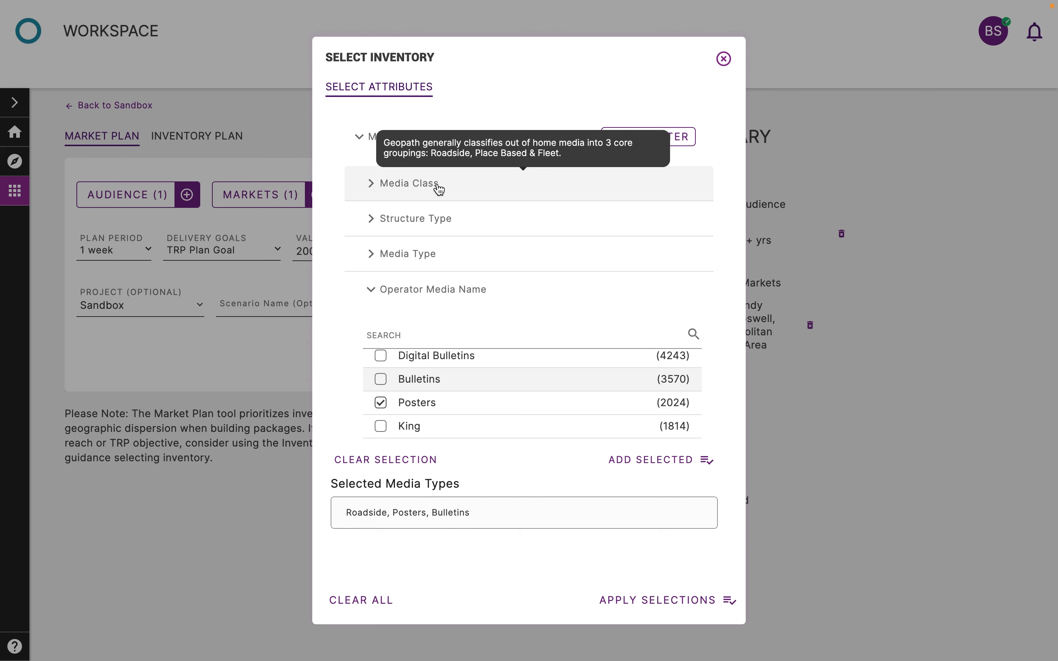
click(665, 461)
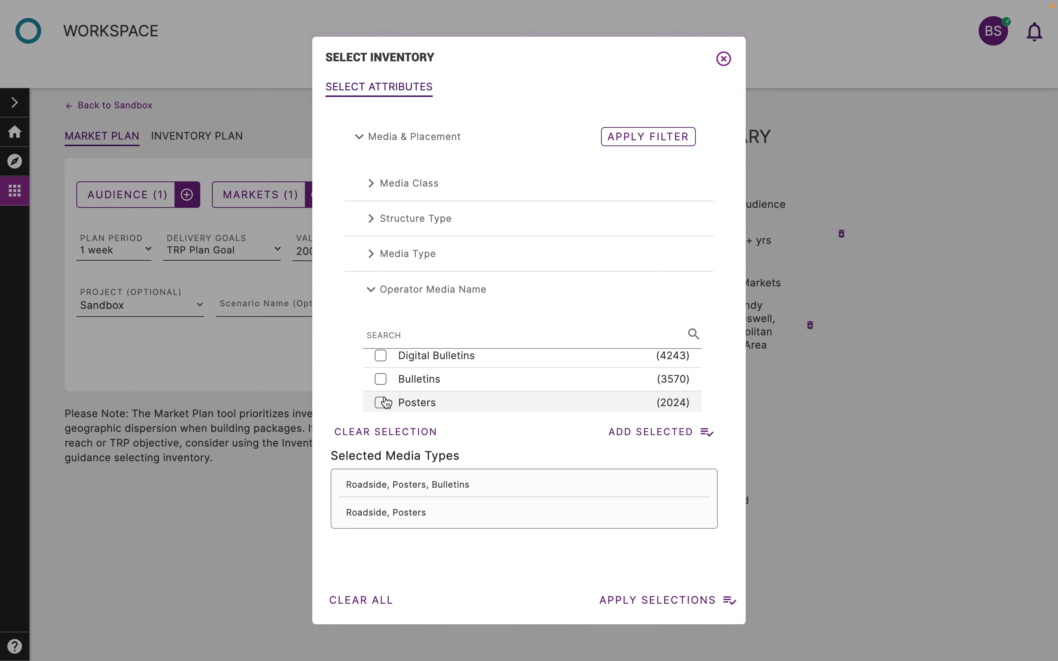
click(380, 380)
click(630, 433)
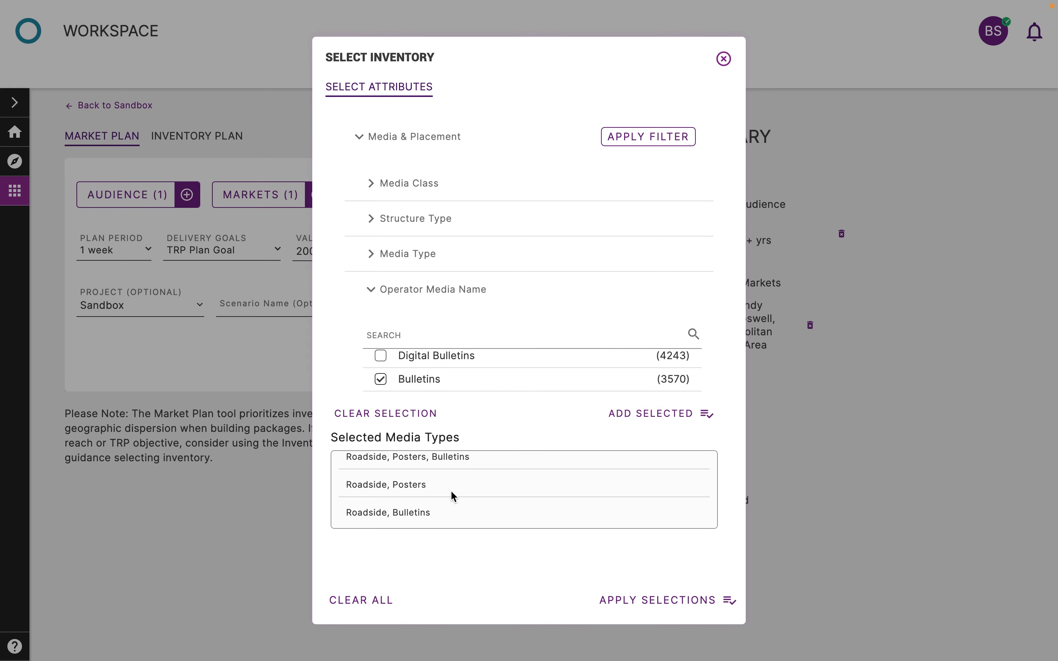
Remove the Roadside, Posters, Bulletins and Roadside, Bulletins entries from the selected media types and apply the remaining Roadside, Posters selection.
scroll(453, 487, up, 1)
scroll(453, 490, down, 1)
scroll(453, 489, up, 1)
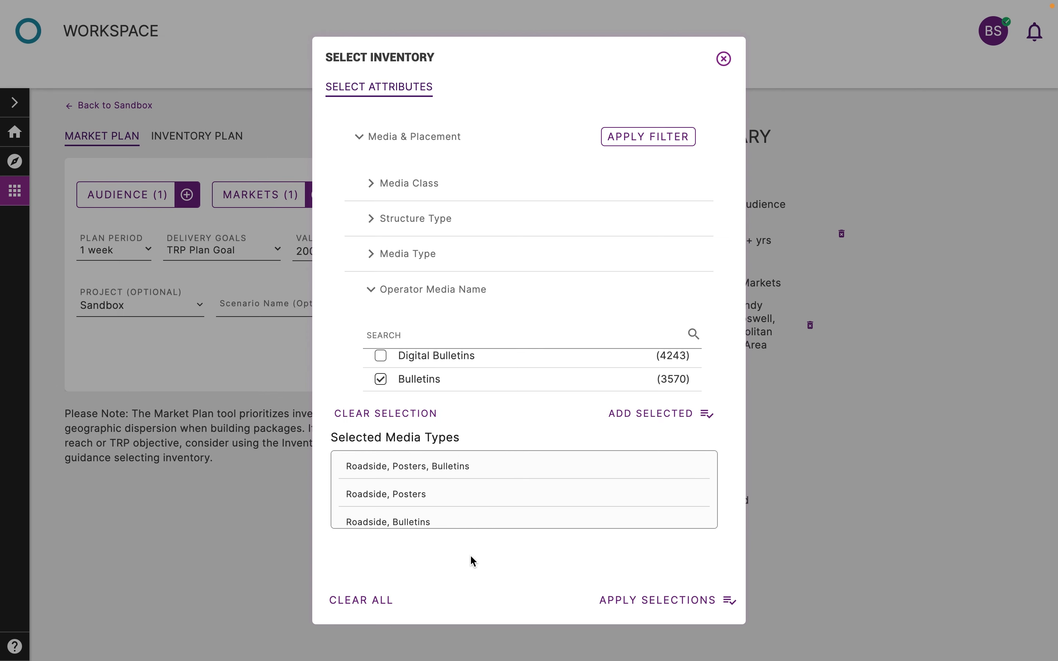
scroll(460, 514, down, 1)
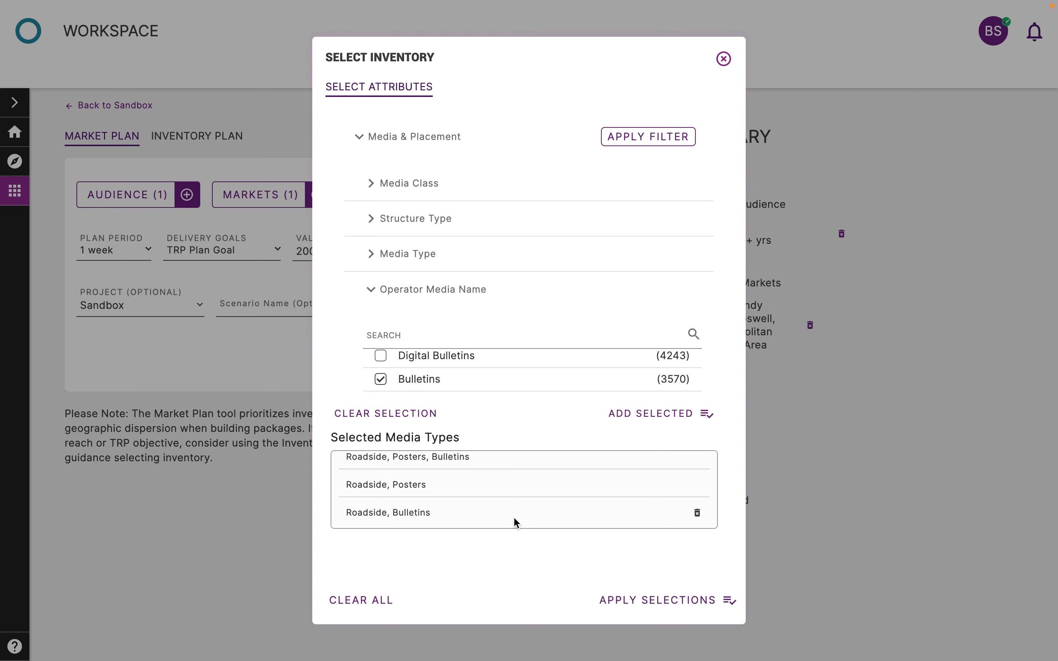
scroll(513, 516, up, 1)
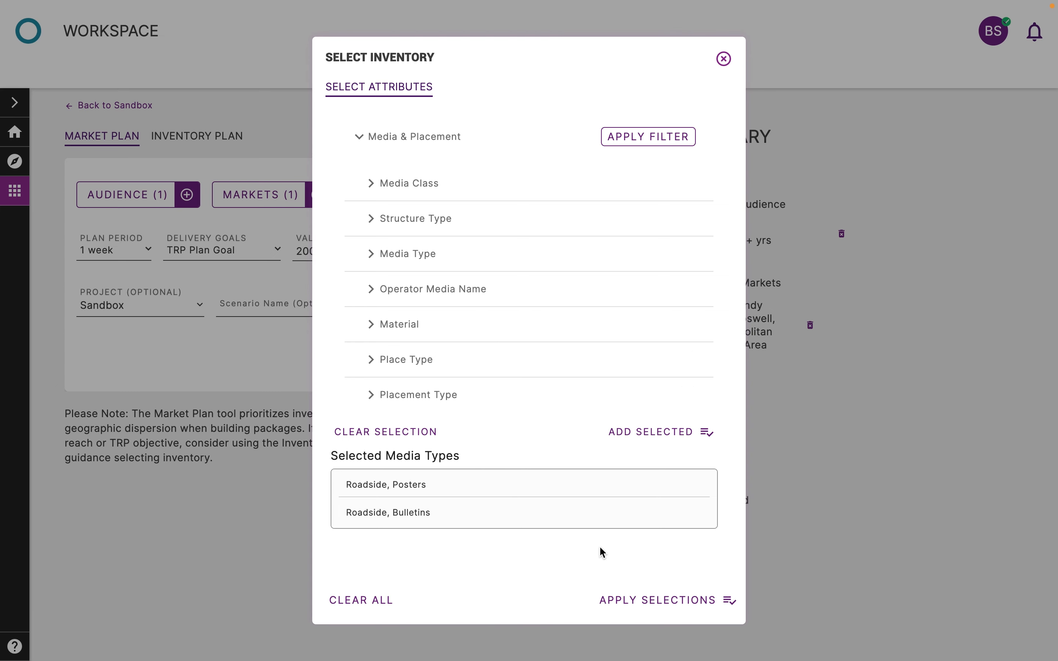
click(696, 513)
click(516, 411)
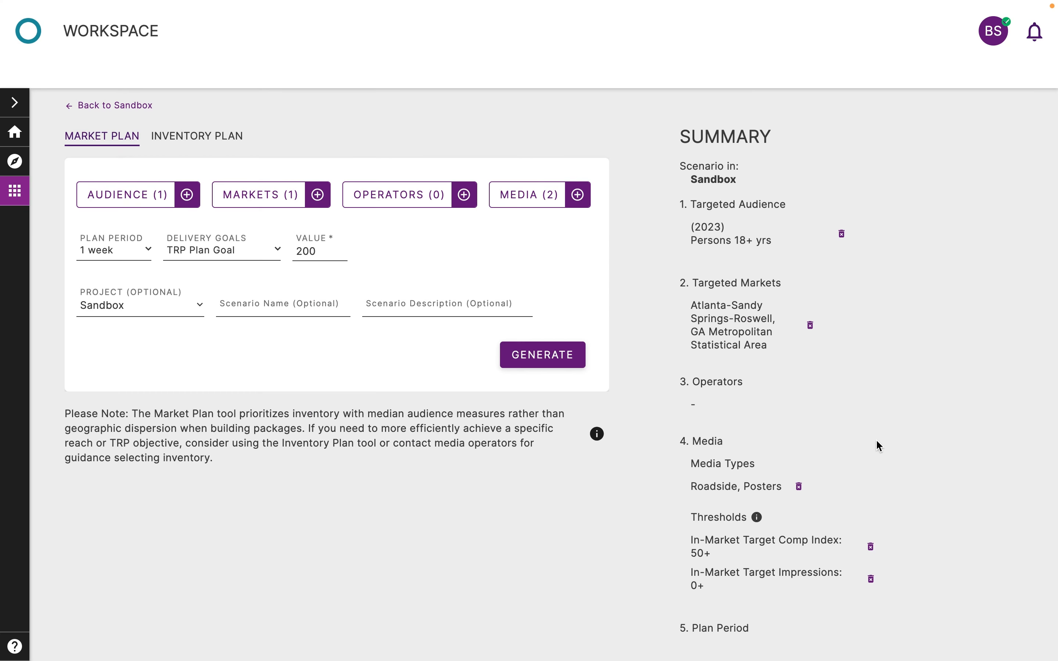
Set the plan period to 4 weeks and generate the market plan with the TRP Plan Goal.
scroll(858, 401, down, 1)
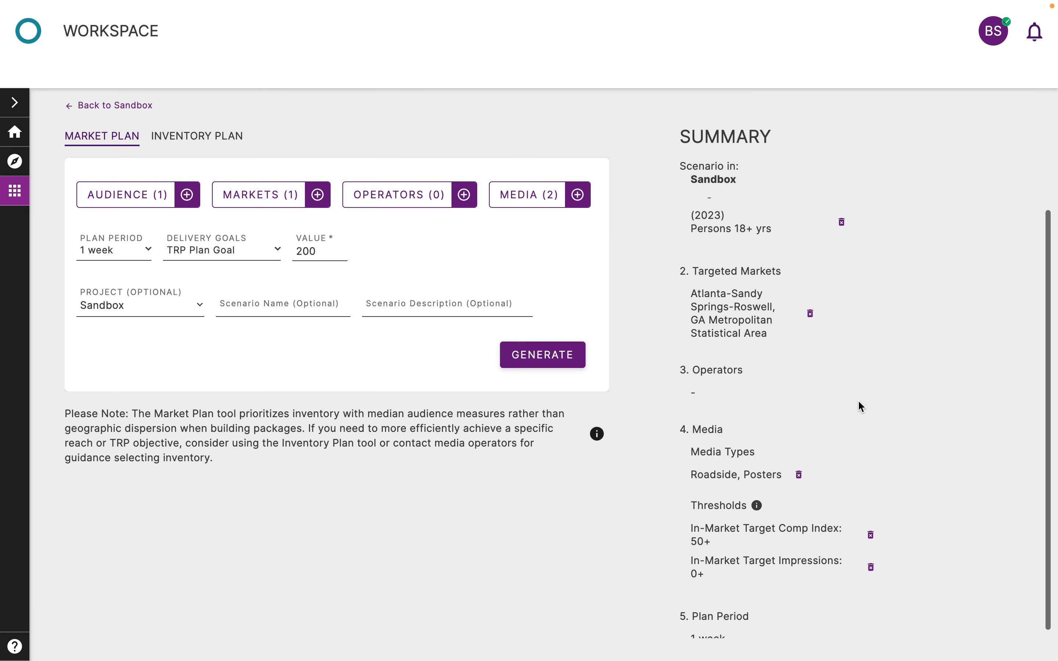
scroll(858, 400, up, 1)
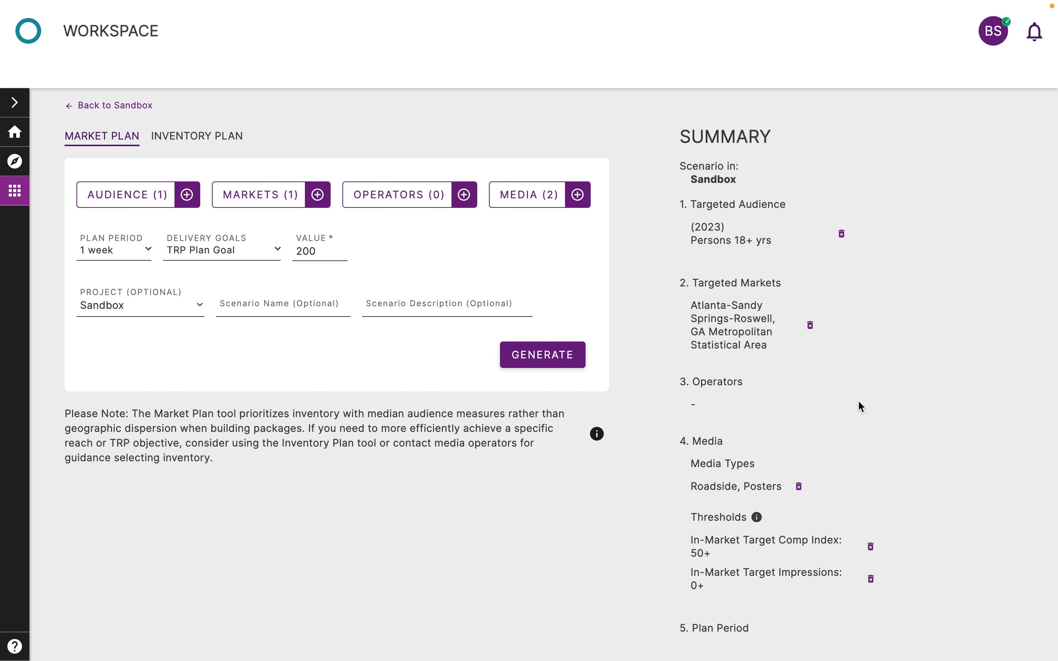
click(115, 257)
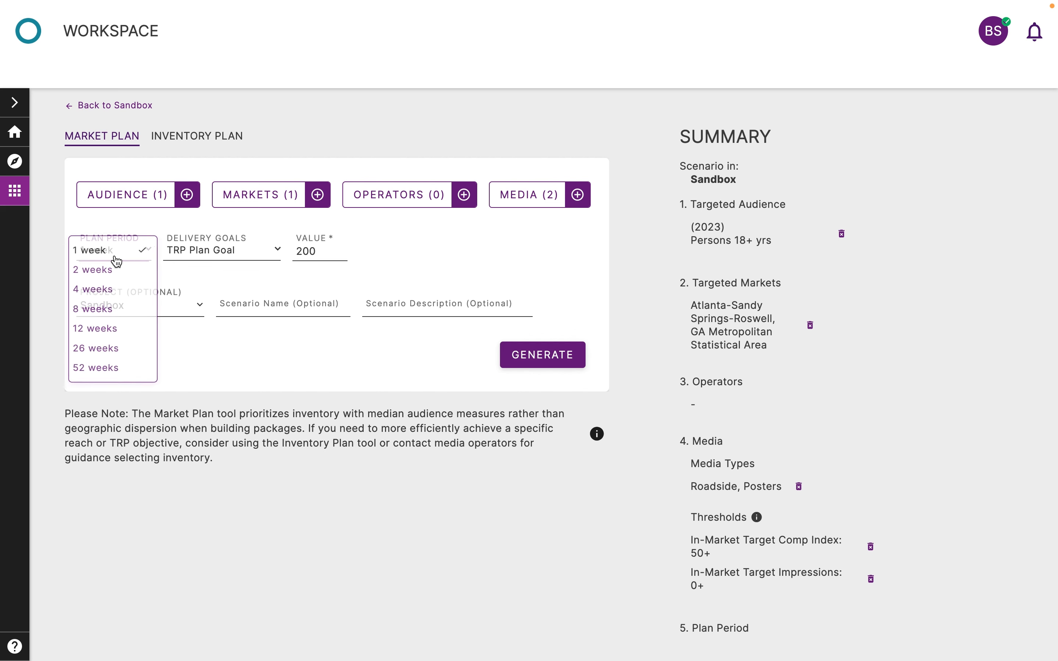
click(117, 298)
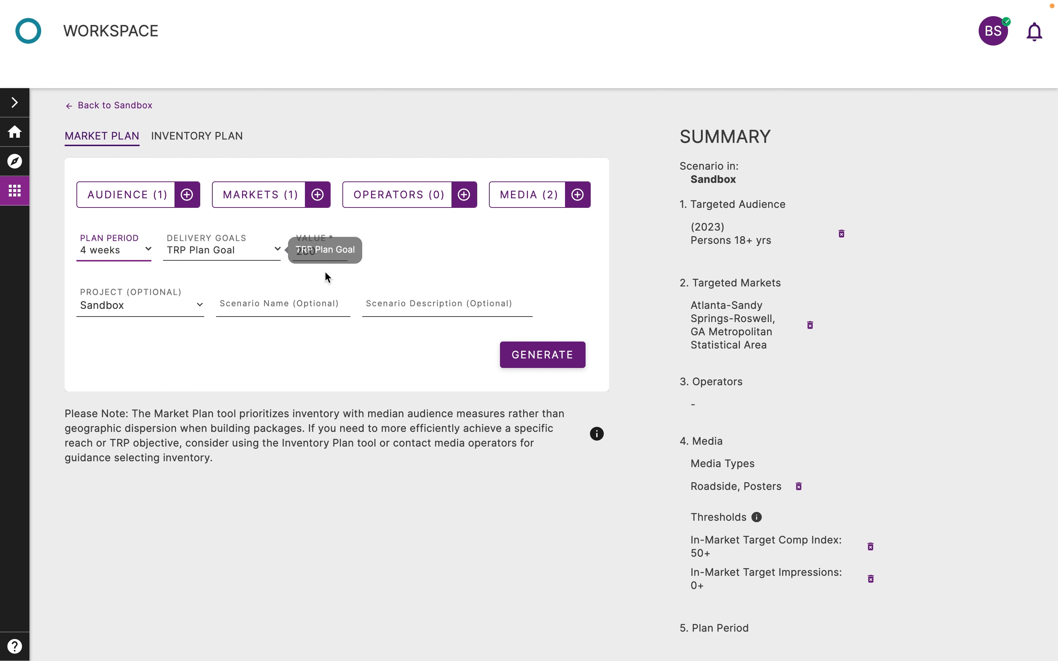
click(270, 255)
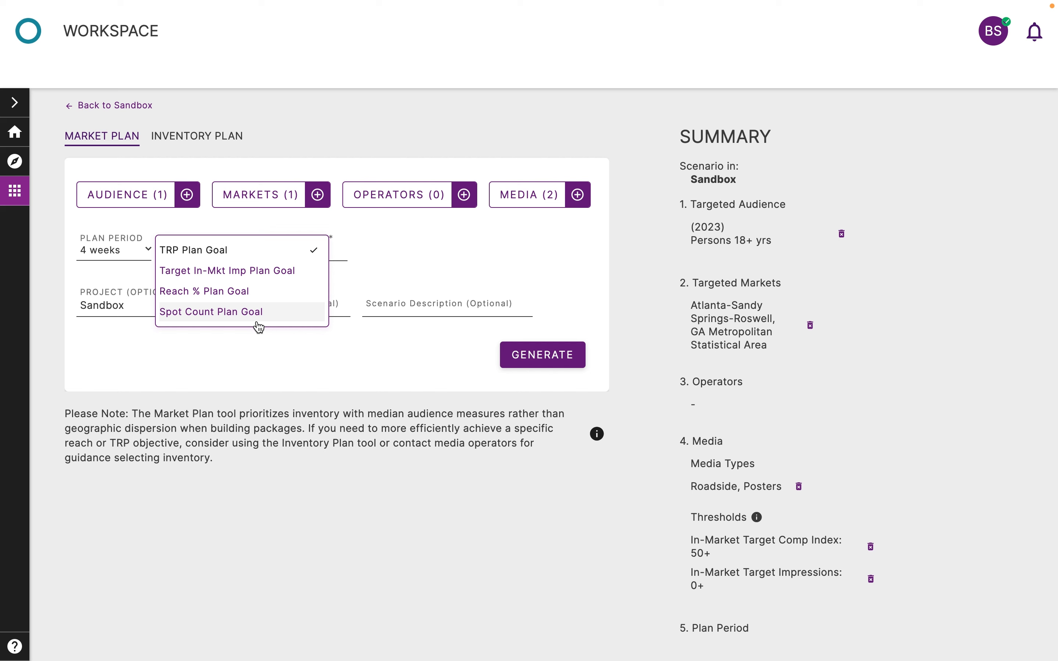
click(285, 348)
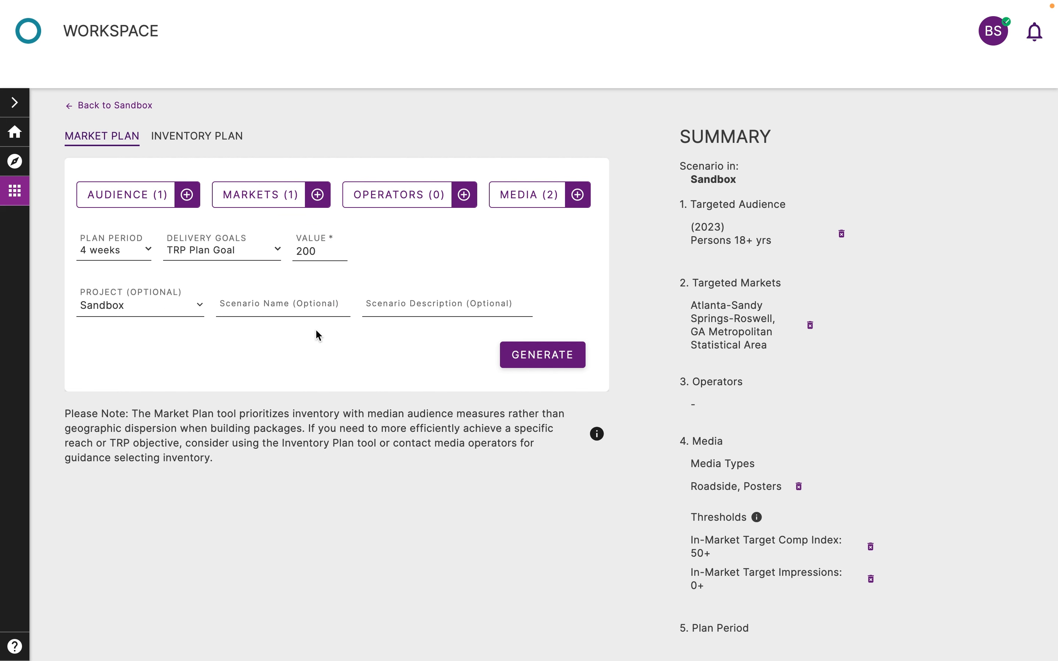
click(531, 364)
Examine the generated plan 1A, including its Roadside, Posters media type results and the spot breakdown by operator.
scroll(110, 329, right, 2)
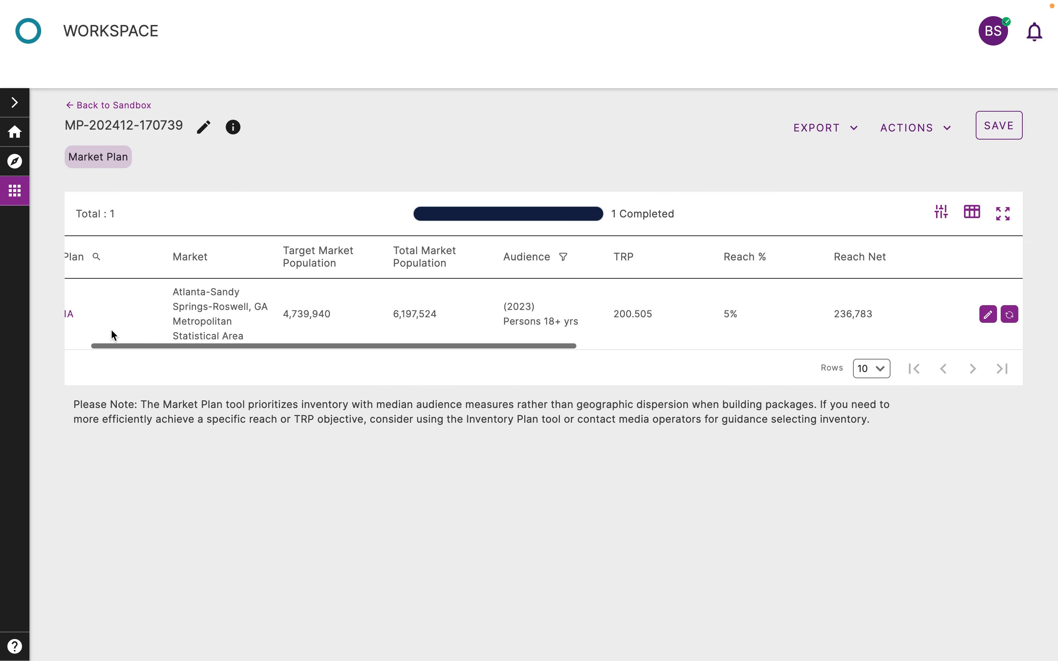
scroll(111, 328, left, 2)
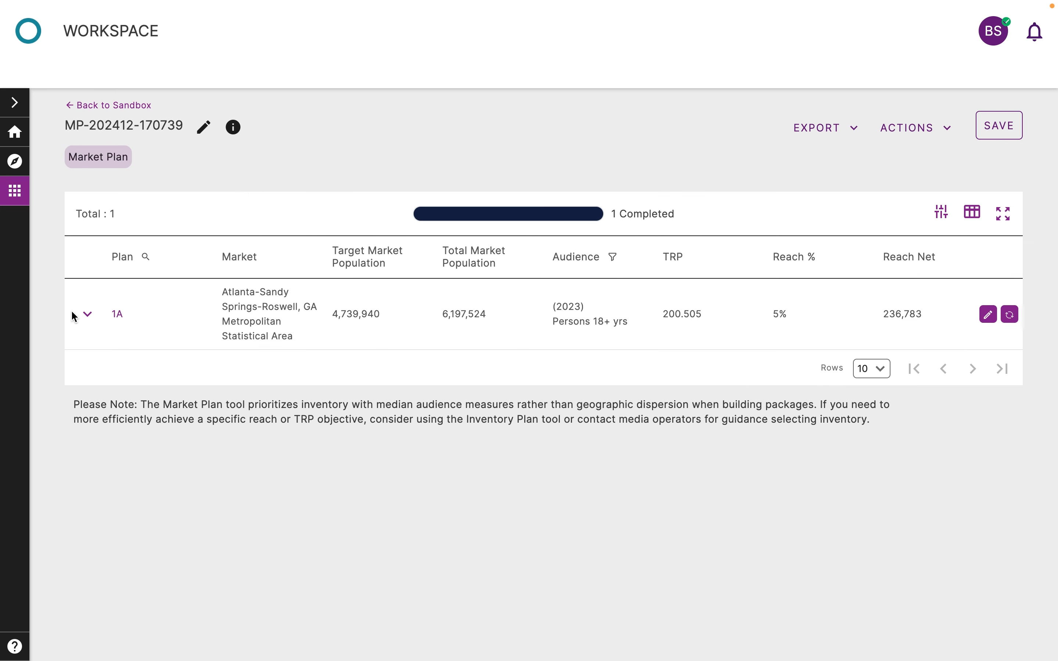
click(87, 314)
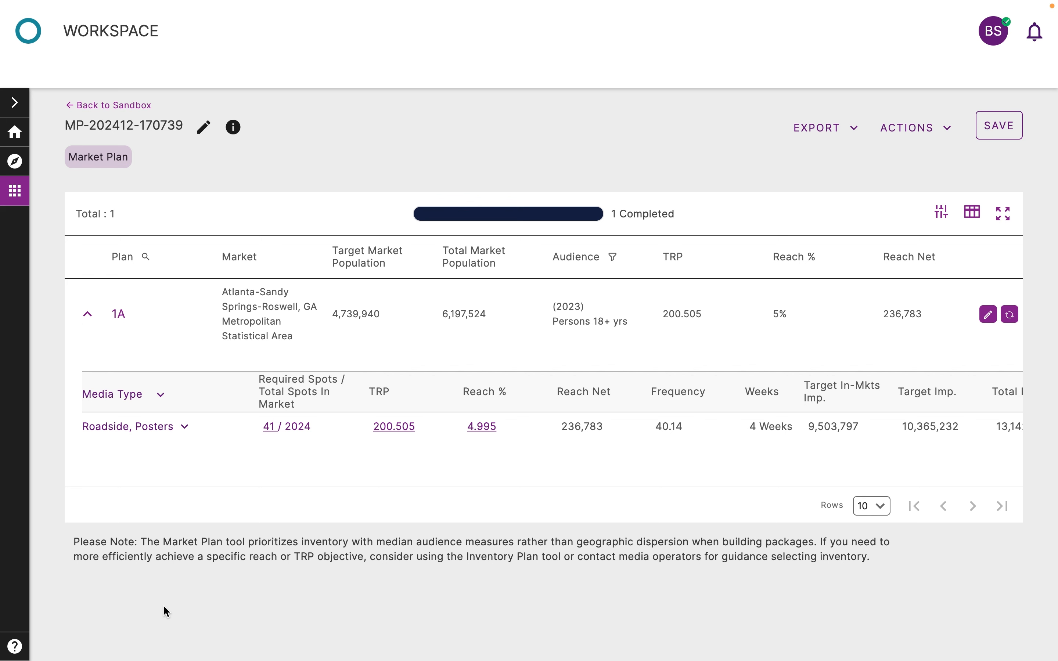
click(184, 428)
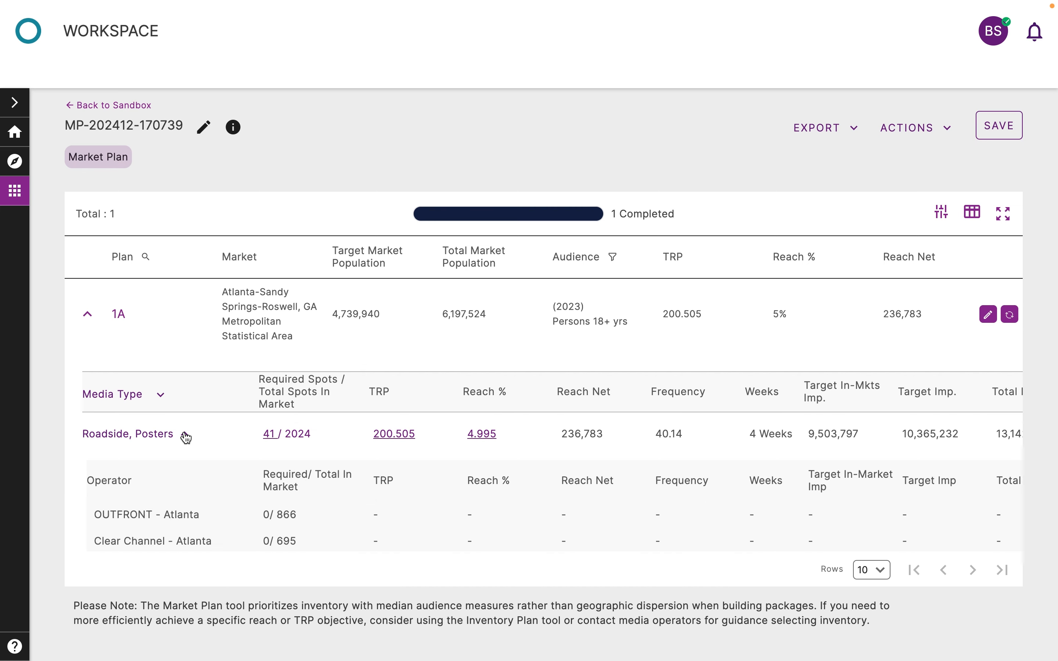
scroll(211, 440, down, 5)
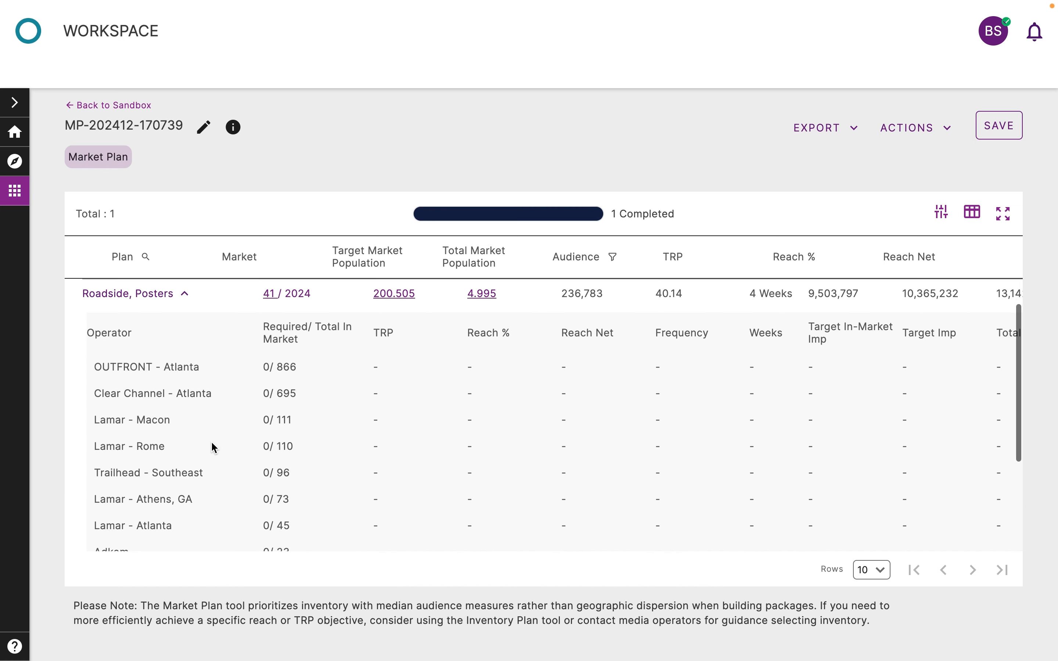
scroll(247, 400, down, 1)
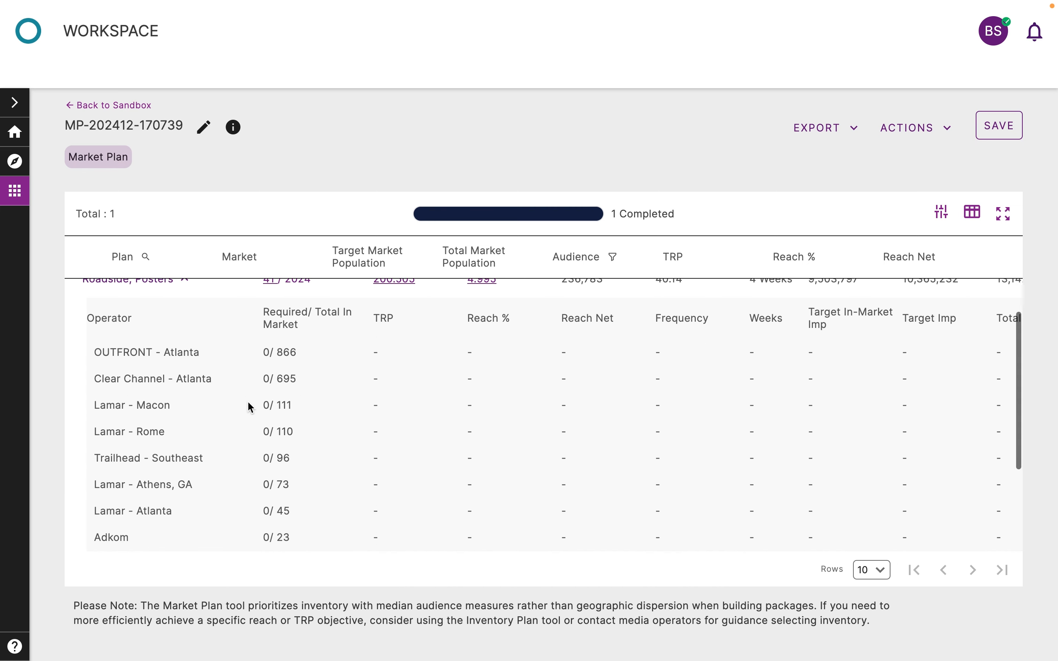
scroll(299, 366, down, 3)
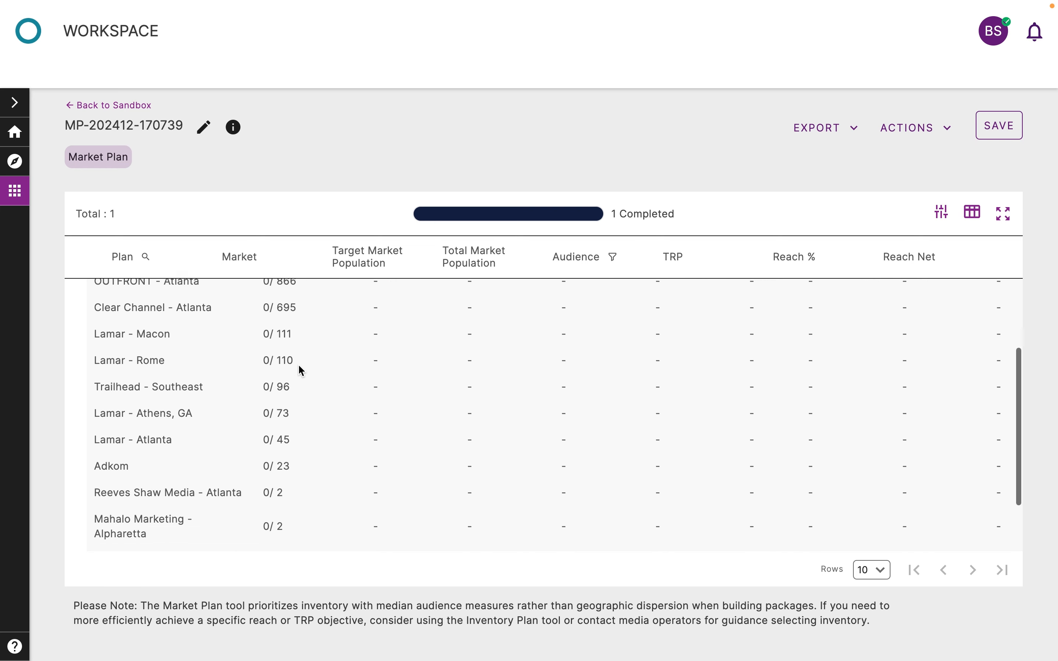
scroll(299, 366, down, 3)
scroll(300, 370, up, 10)
click(186, 357)
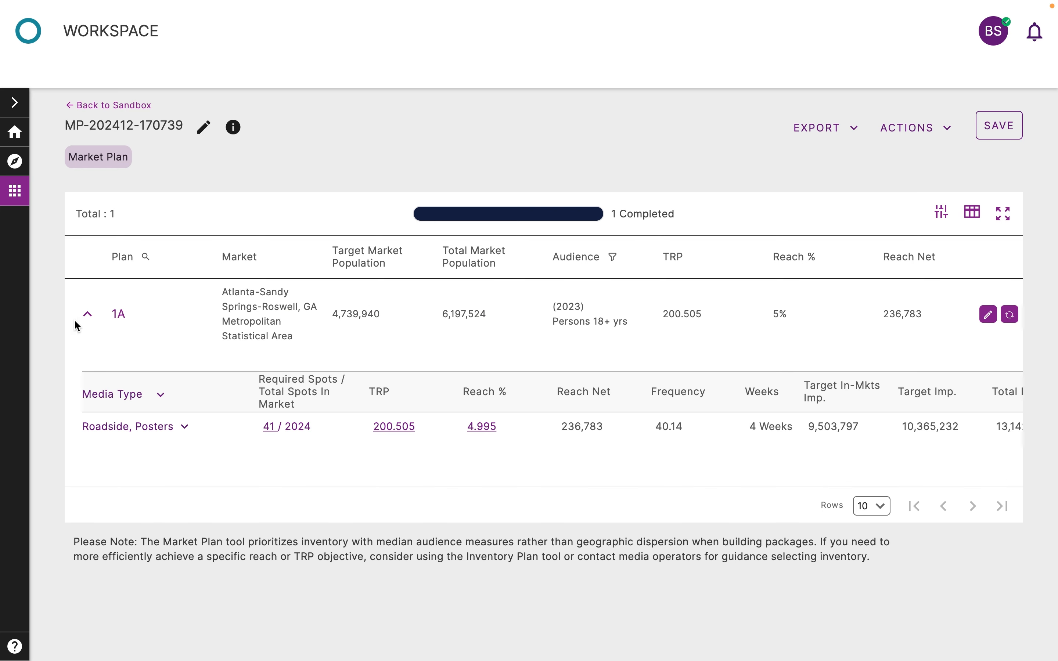
Start a new market plan scenario from the Sandbox and apply Persons 21+ yrs as its target audience.
click(126, 106)
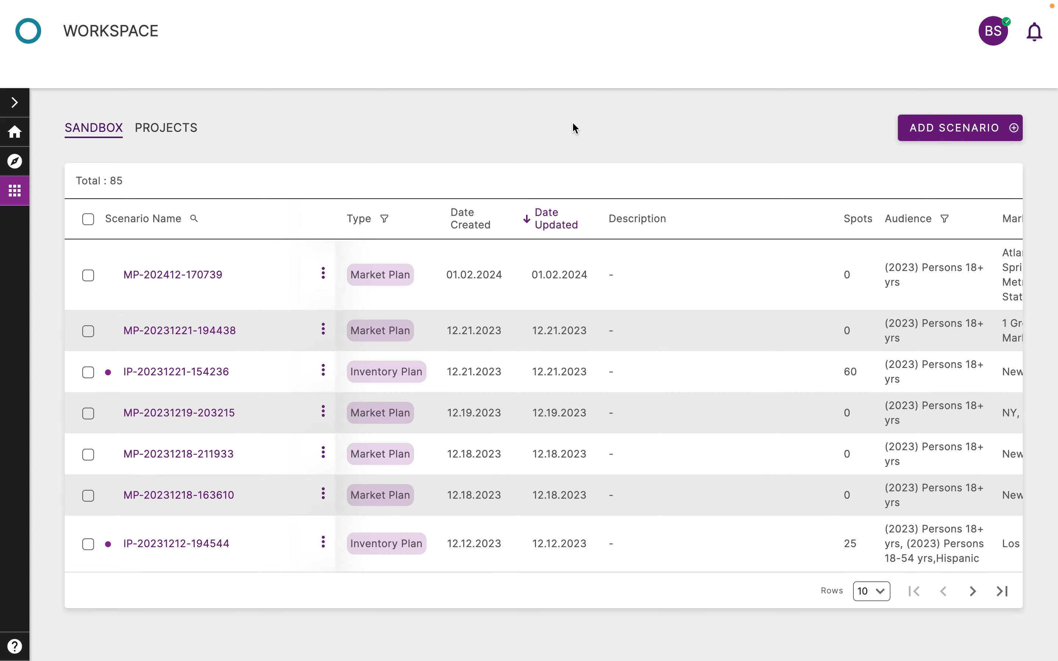
click(954, 128)
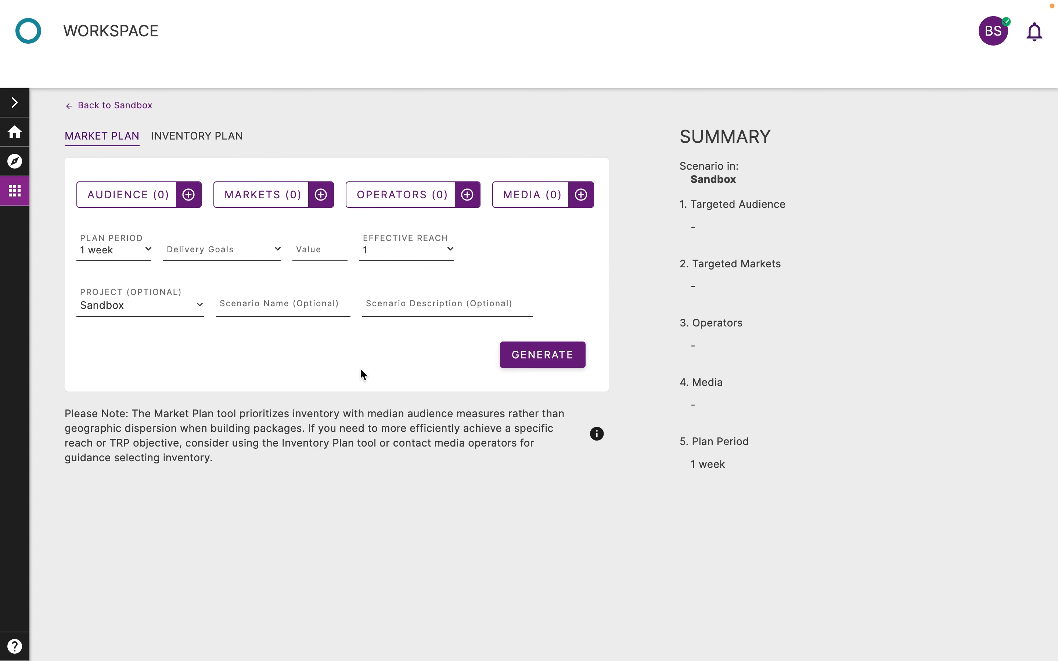
click(138, 195)
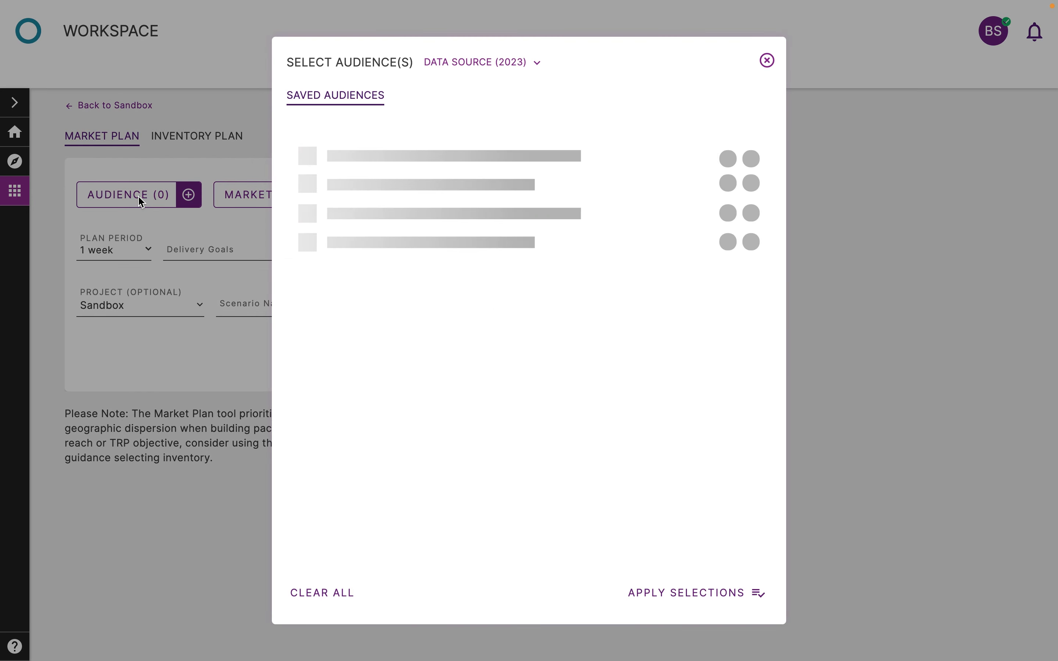
scroll(472, 328, down, 2)
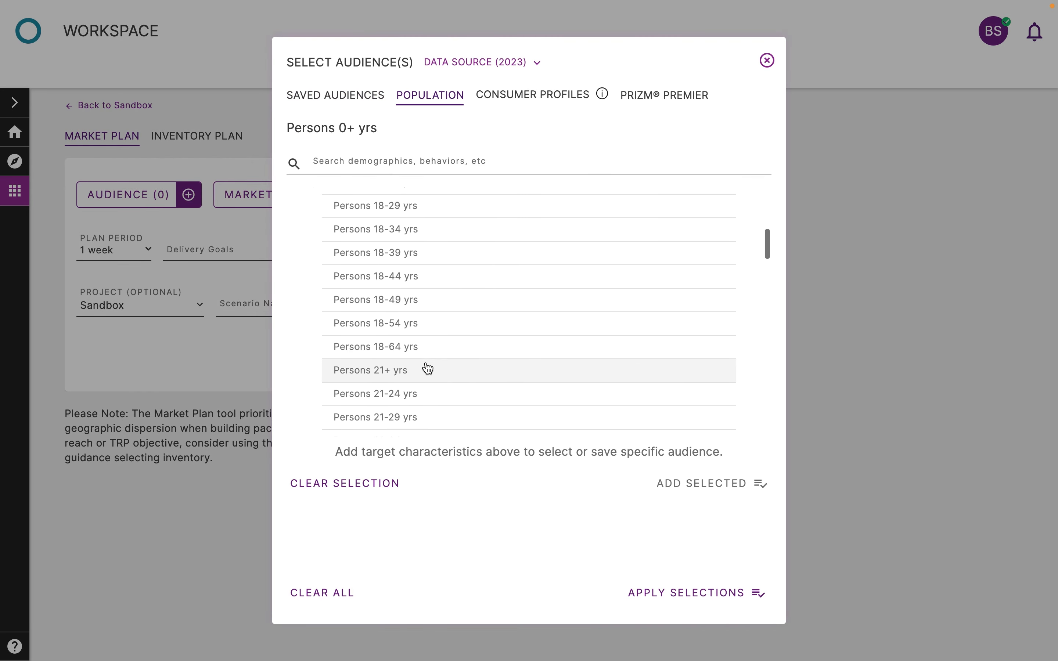
click(440, 380)
click(700, 483)
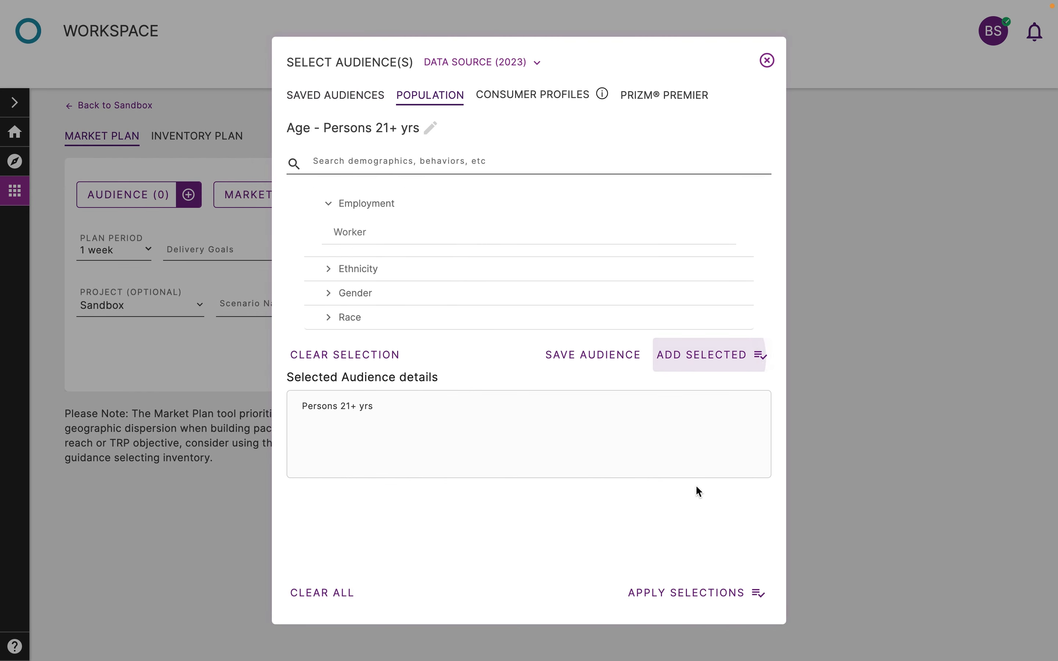
click(682, 593)
Find the Atlanta-Sandy Springs-Roswell, GA CBSA with the keyword "atl" and add it as an individual target market.
click(276, 198)
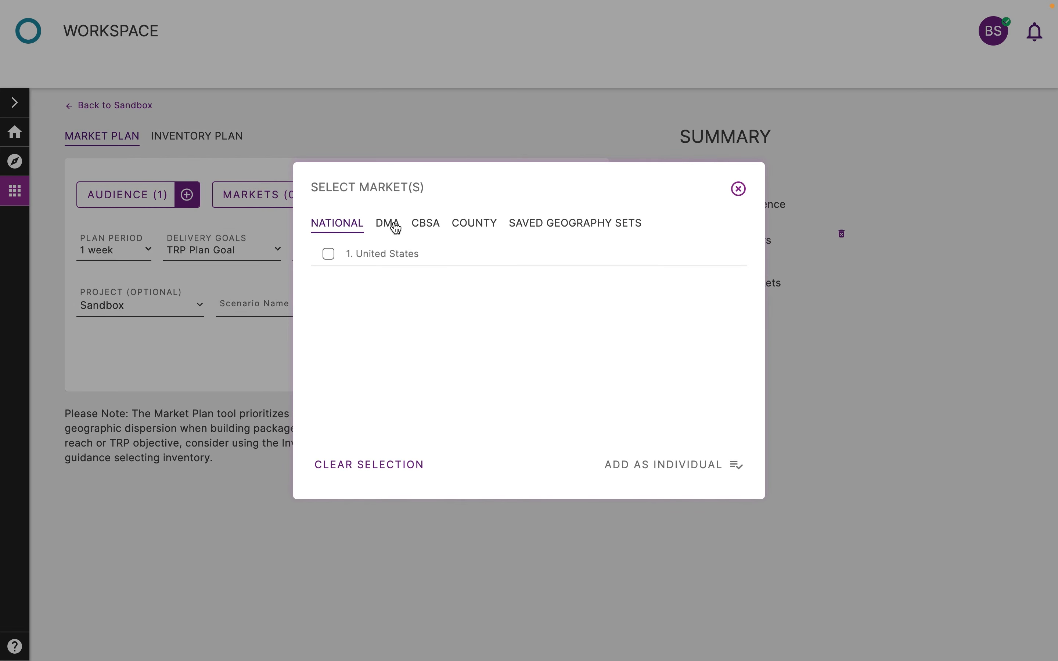
click(397, 227)
click(431, 224)
click(425, 251)
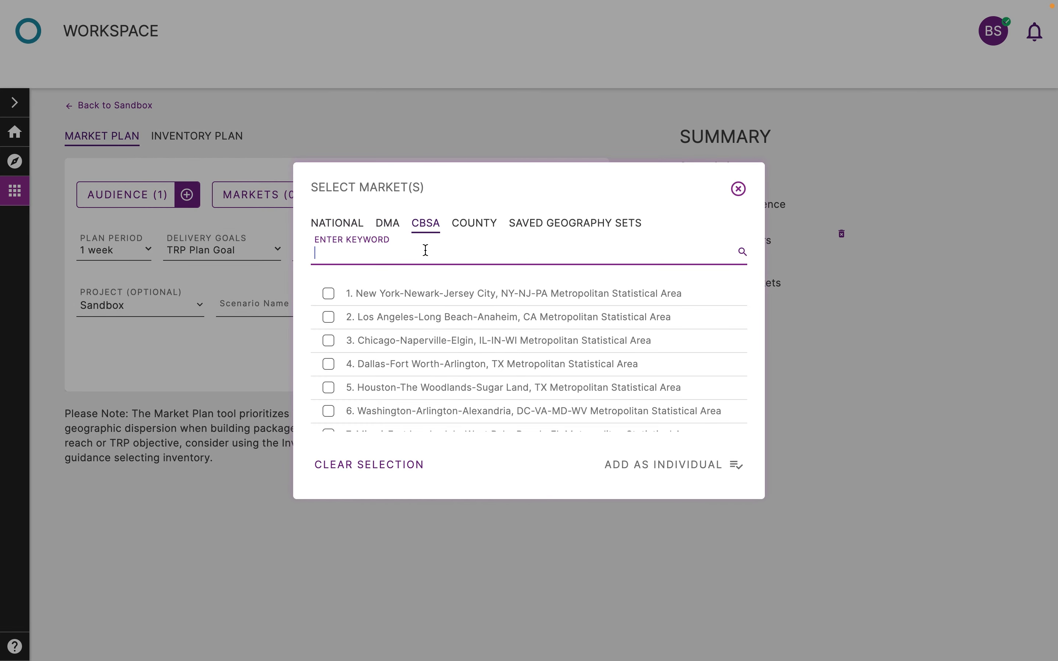
text(atl)
click(431, 294)
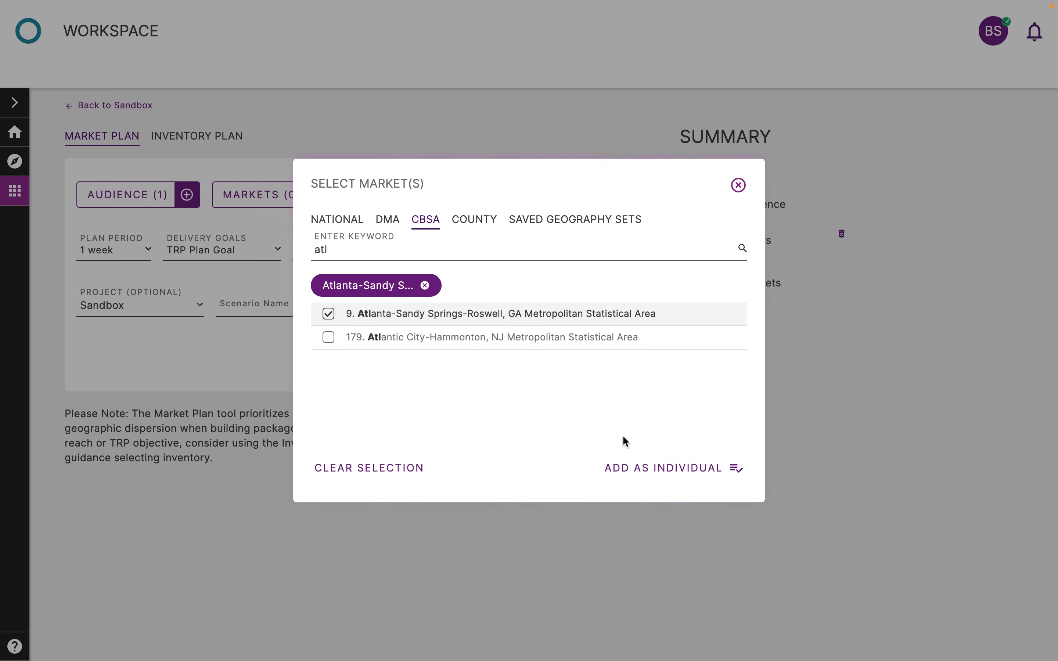
click(617, 467)
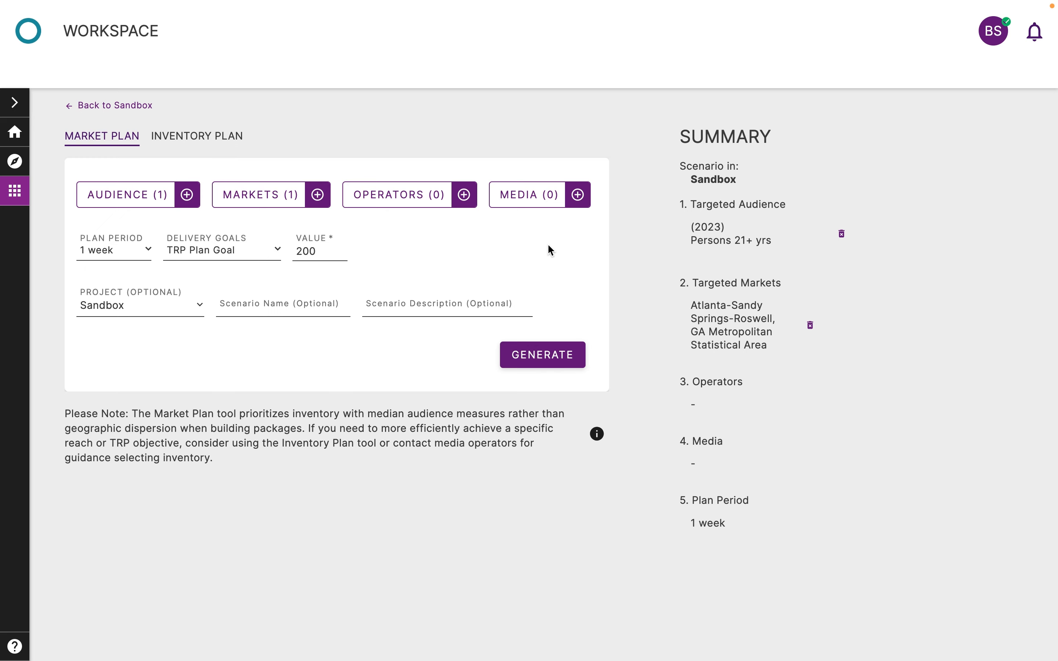
Select the Roadside media class with the Posters operator media name and add them as a media type.
click(530, 204)
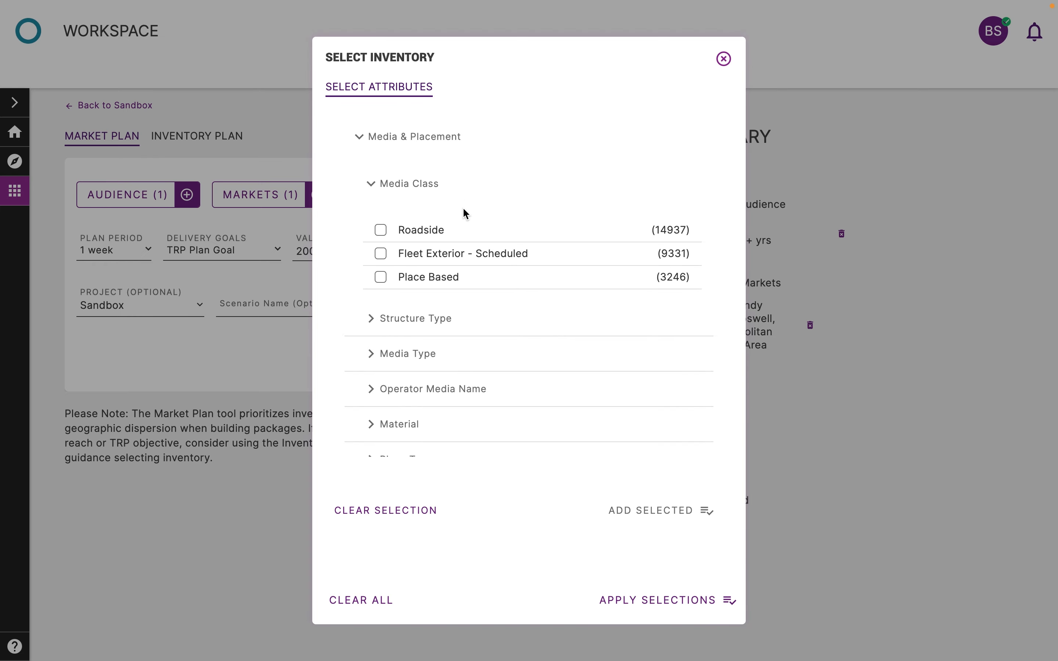
click(428, 231)
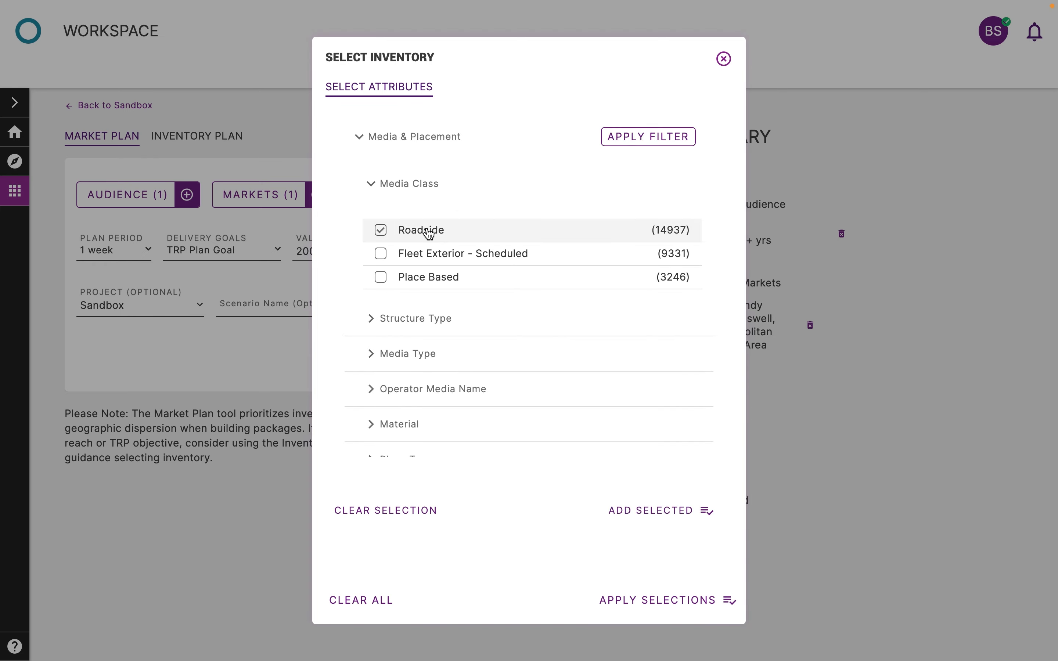
click(439, 397)
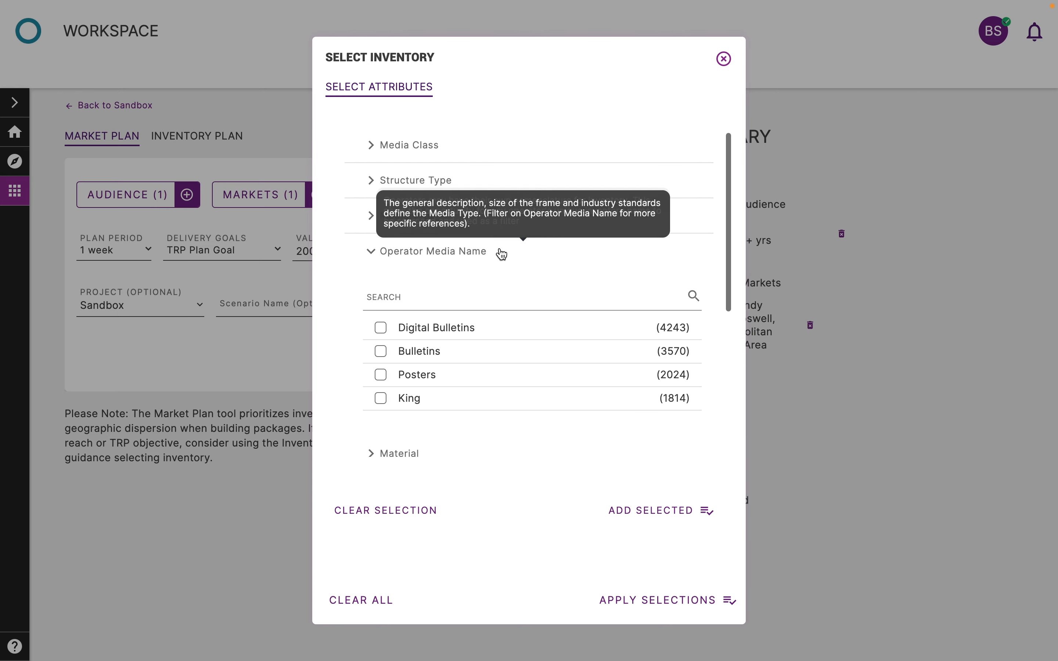
click(381, 415)
click(660, 520)
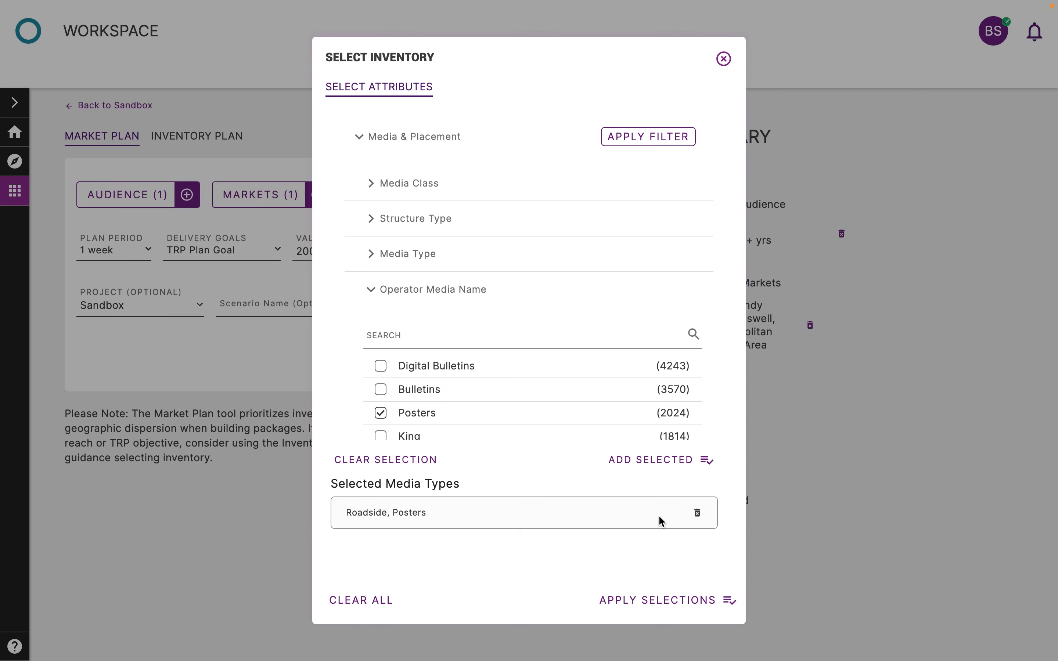
Replace Roadside and Posters in the attribute selection with Fleet Exterior - Scheduled and King, and add them as a second media type.
scroll(524, 333, down, 1)
click(392, 147)
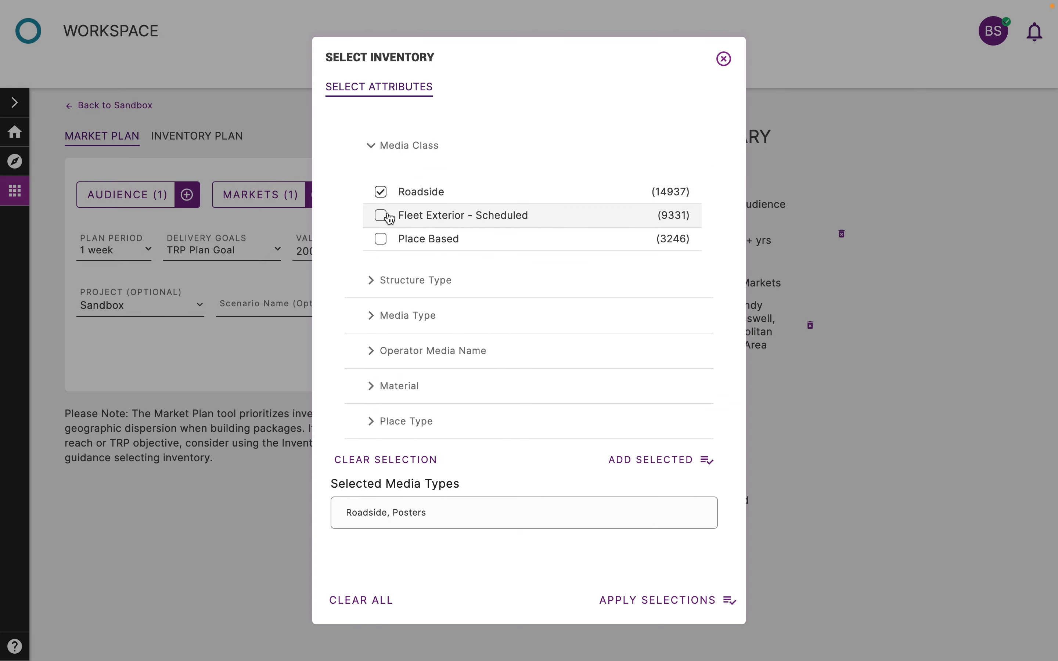
click(381, 192)
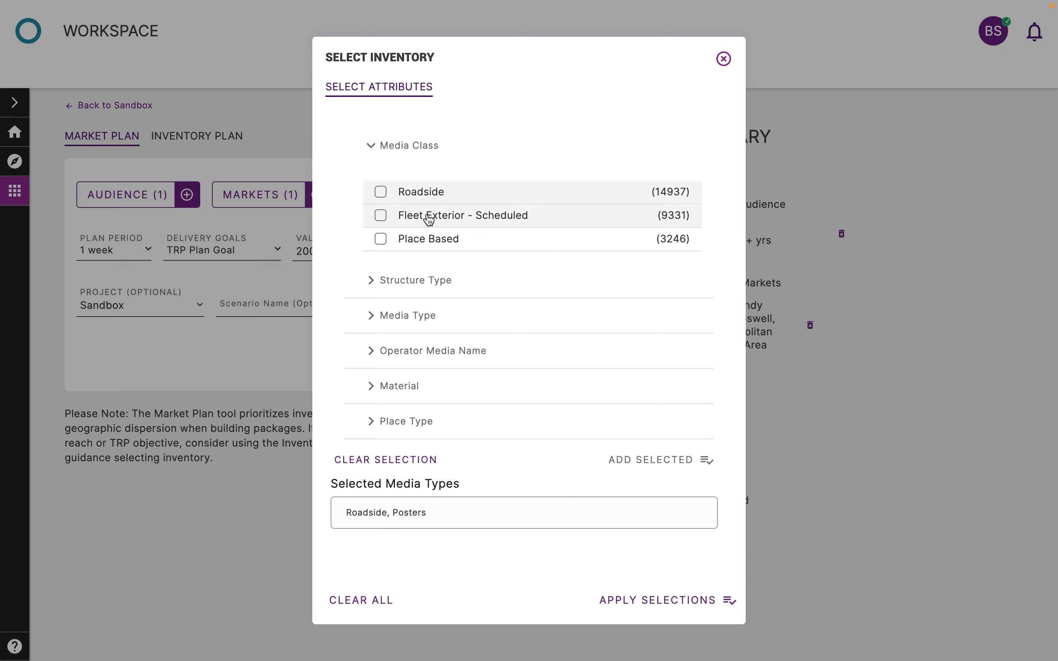
click(449, 225)
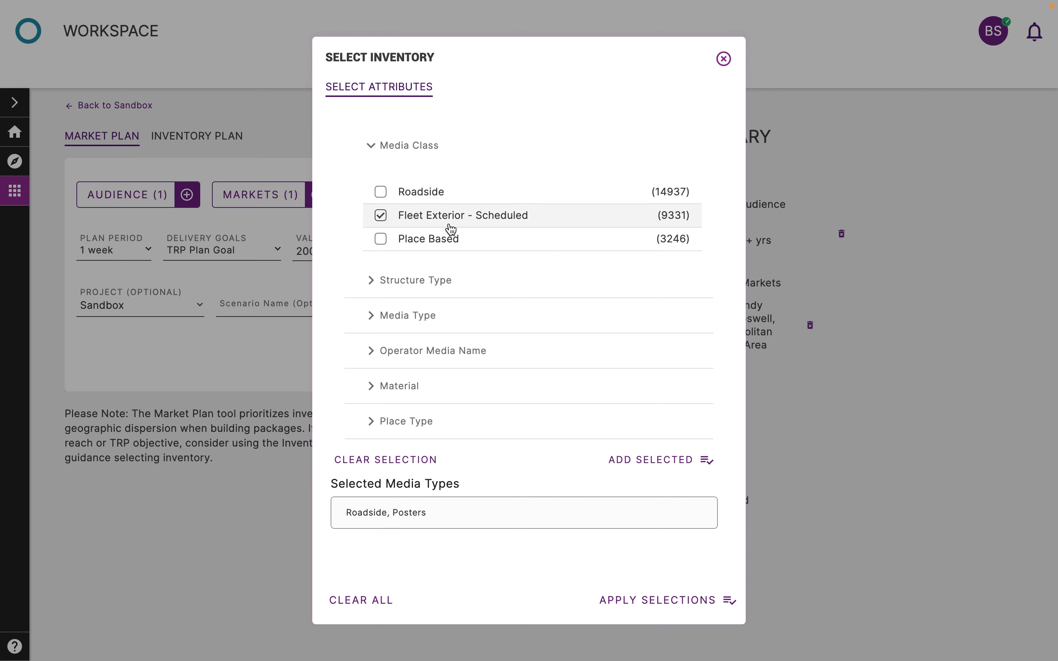
click(424, 145)
click(450, 253)
click(498, 298)
scroll(499, 350, down, 1)
click(426, 374)
click(621, 462)
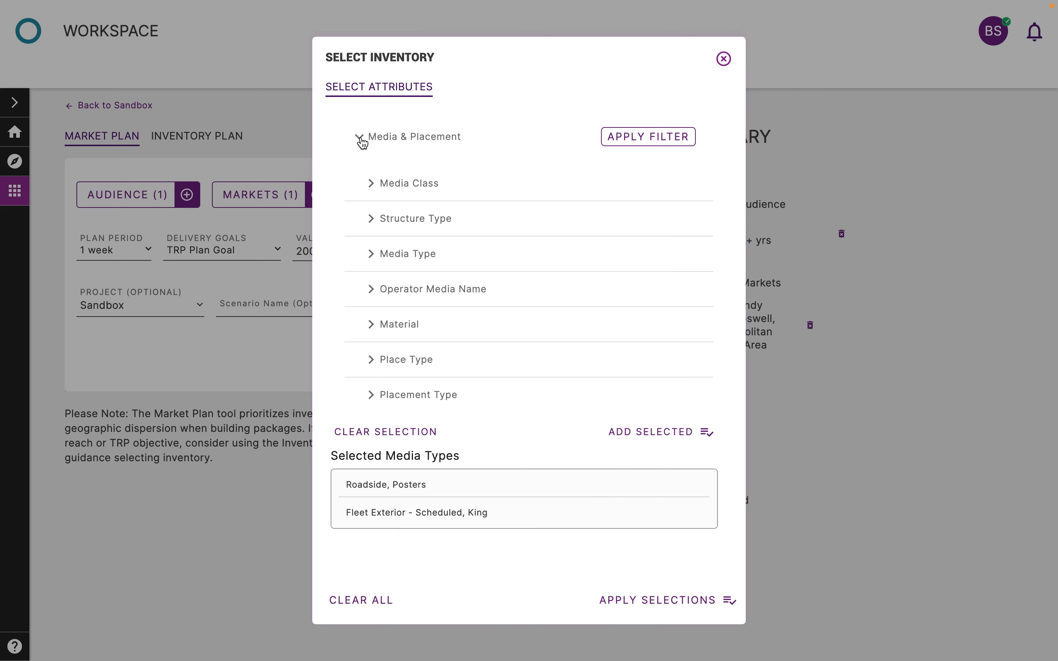
Examine the Include Spots and Exclude Spots options in the inventory selection.
click(362, 139)
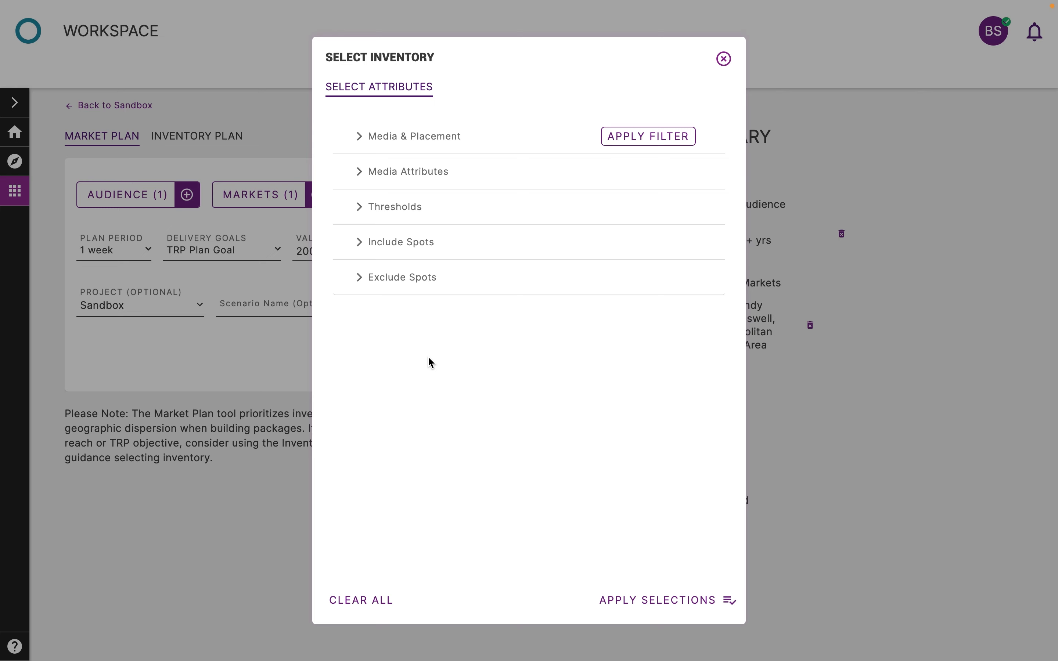
click(410, 245)
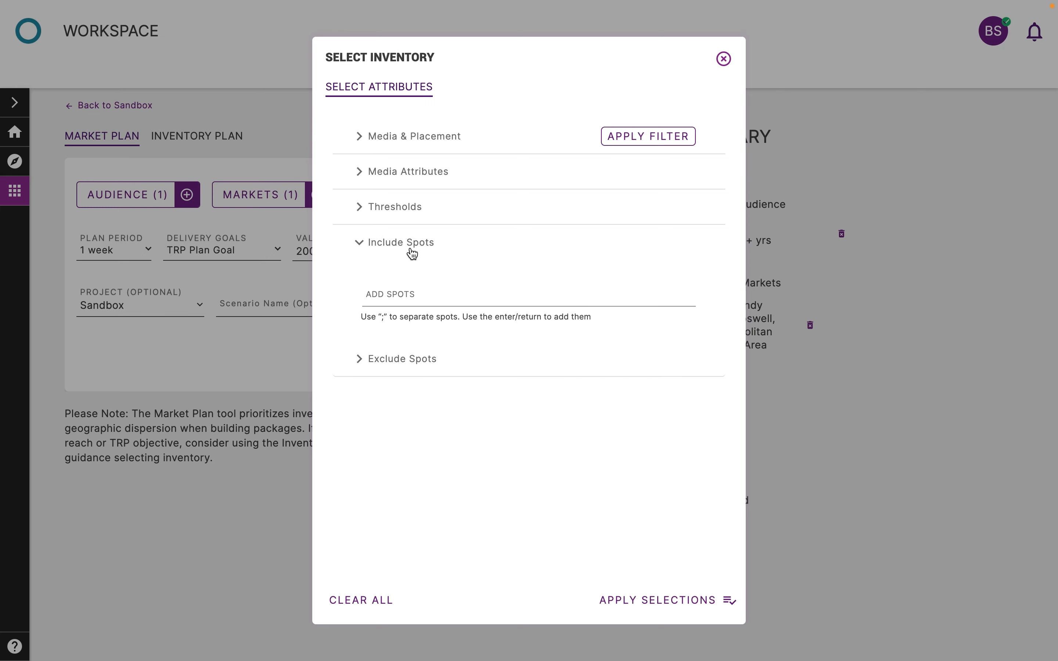
click(410, 359)
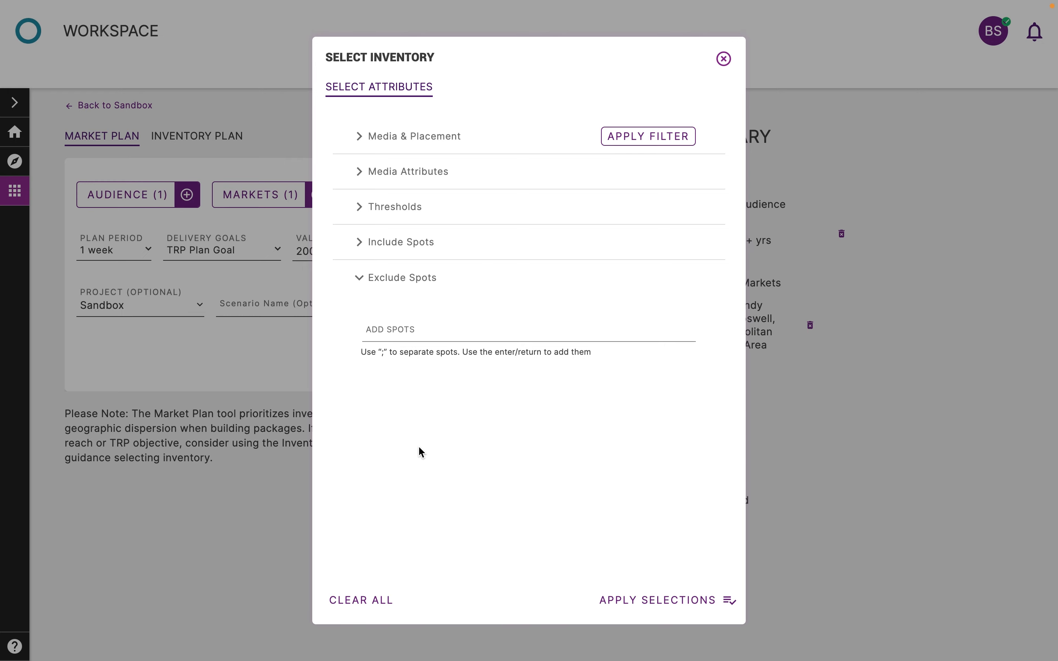
click(430, 285)
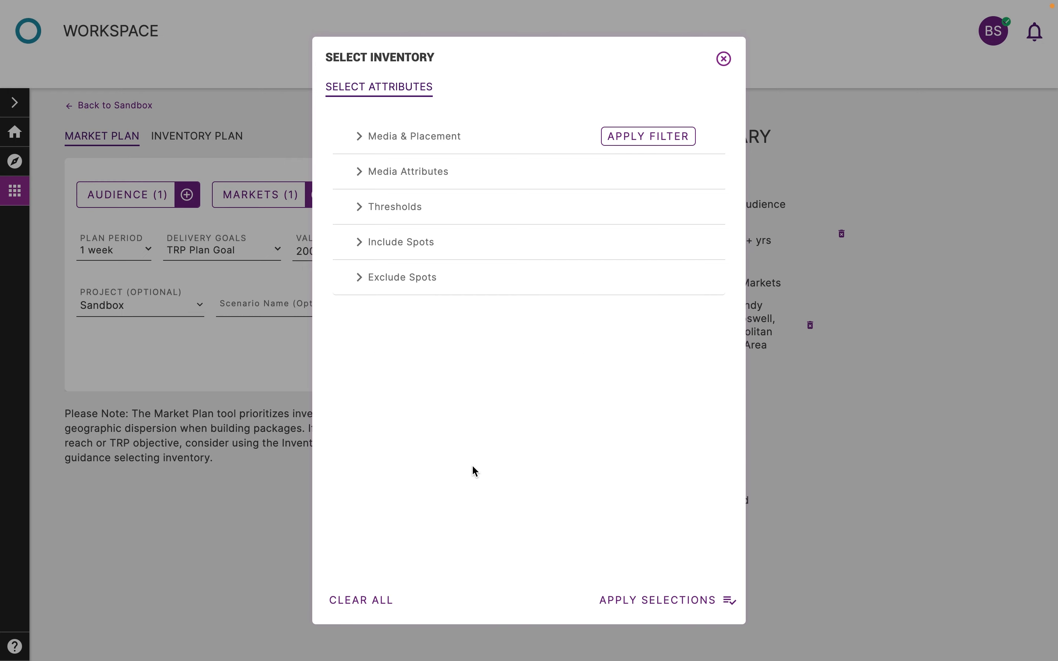
Apply the Roadside, Posters and Fleet Exterior - Scheduled, King media selections to the market plan, and set the plan period to 8 weeks.
click(490, 137)
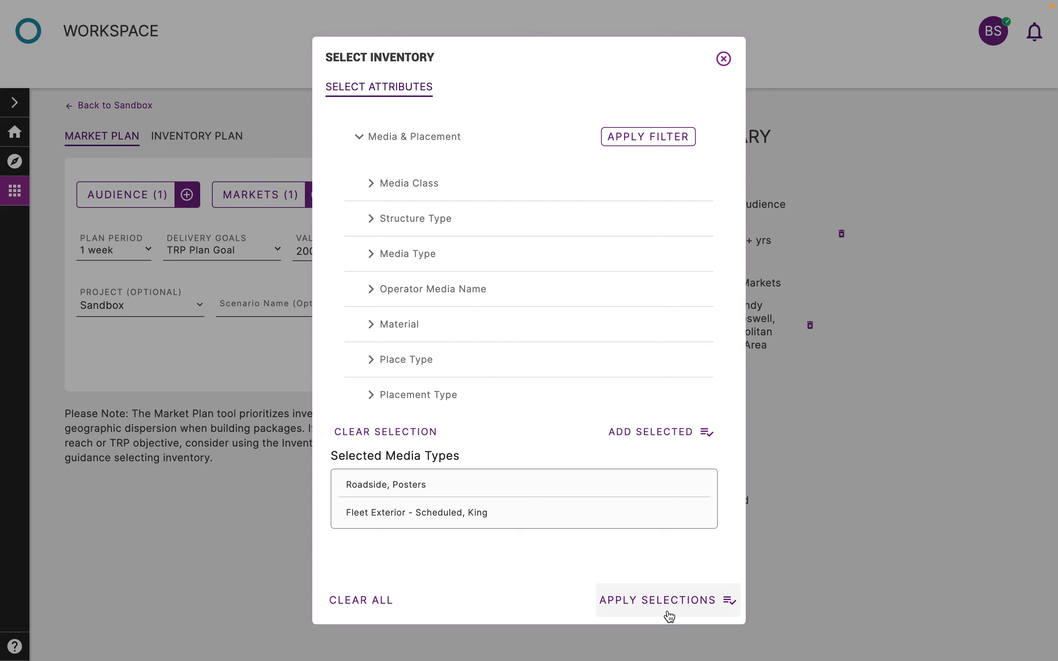
click(687, 616)
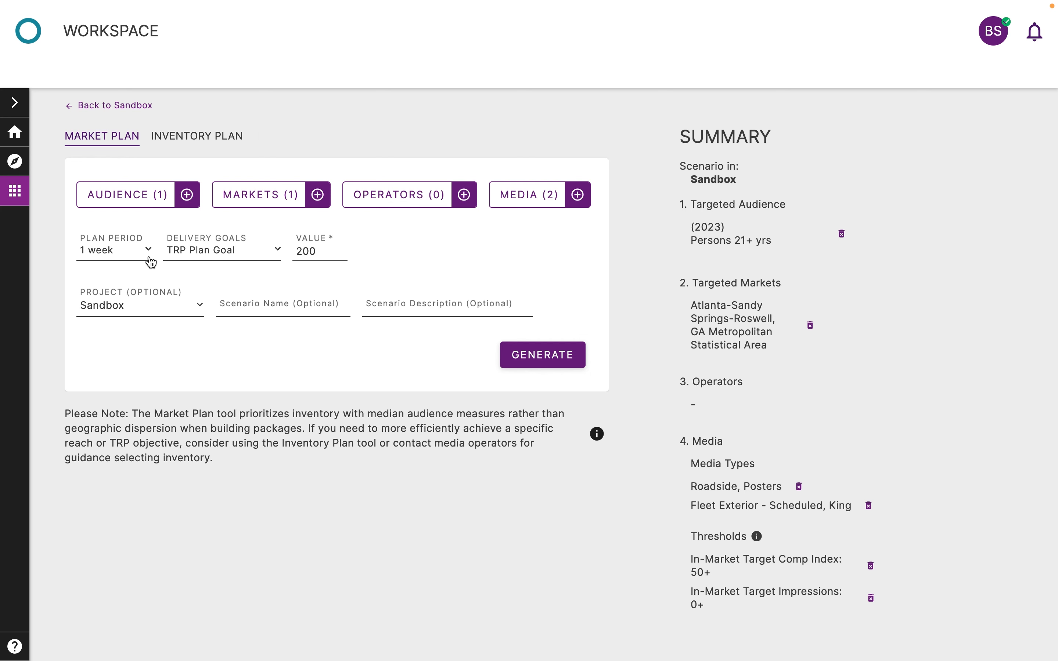
click(93, 258)
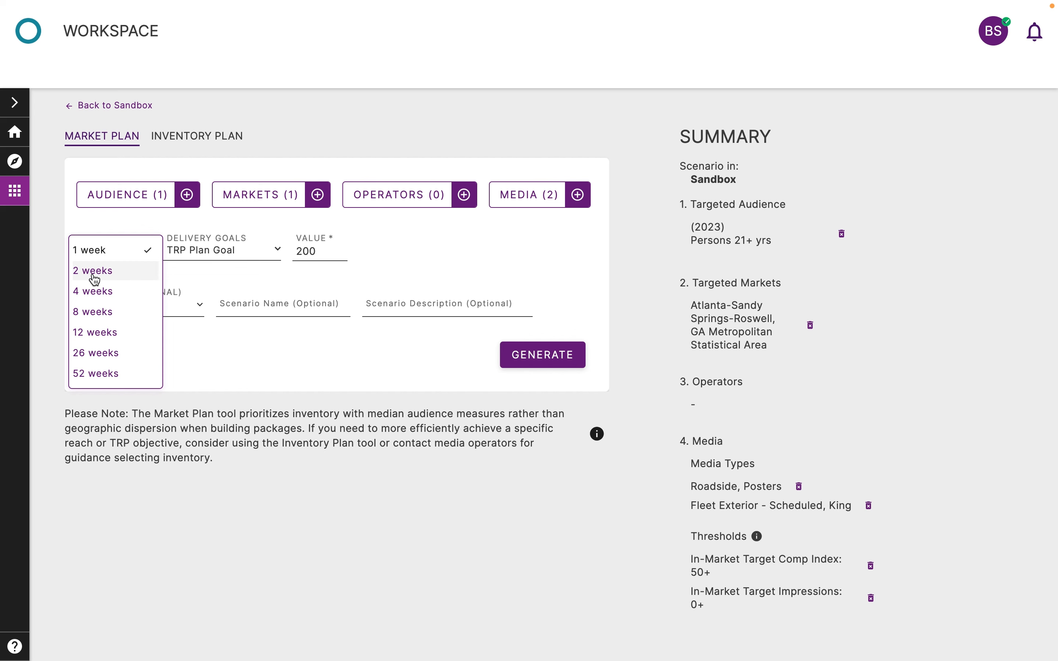
click(99, 312)
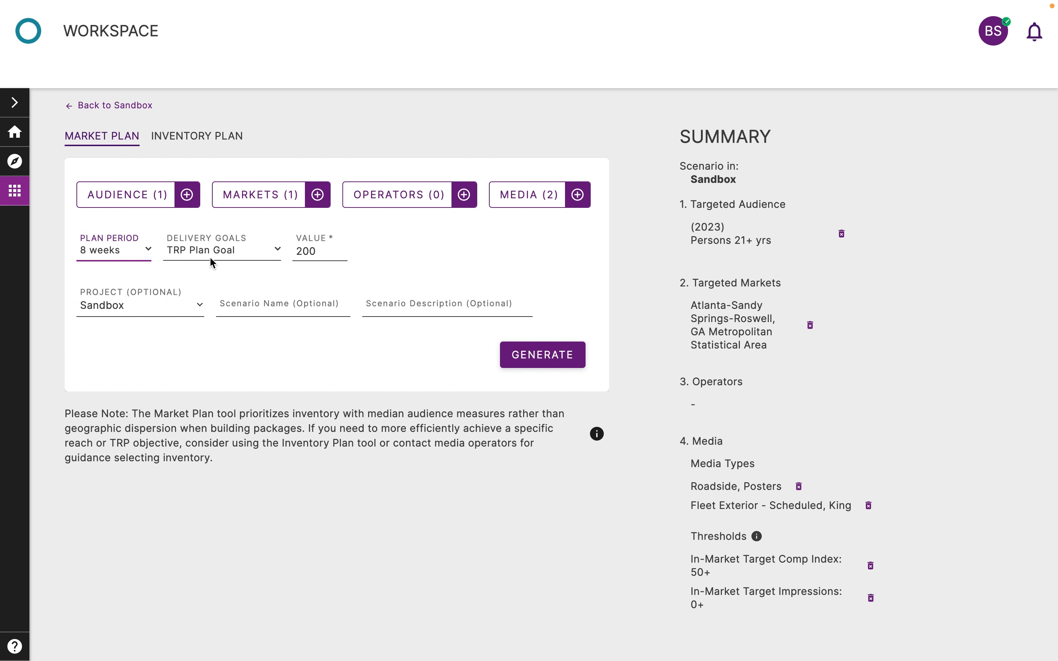
Set the delivery goal to Spot Count Plan Goal with a value of 20, and generate the market plan.
click(228, 253)
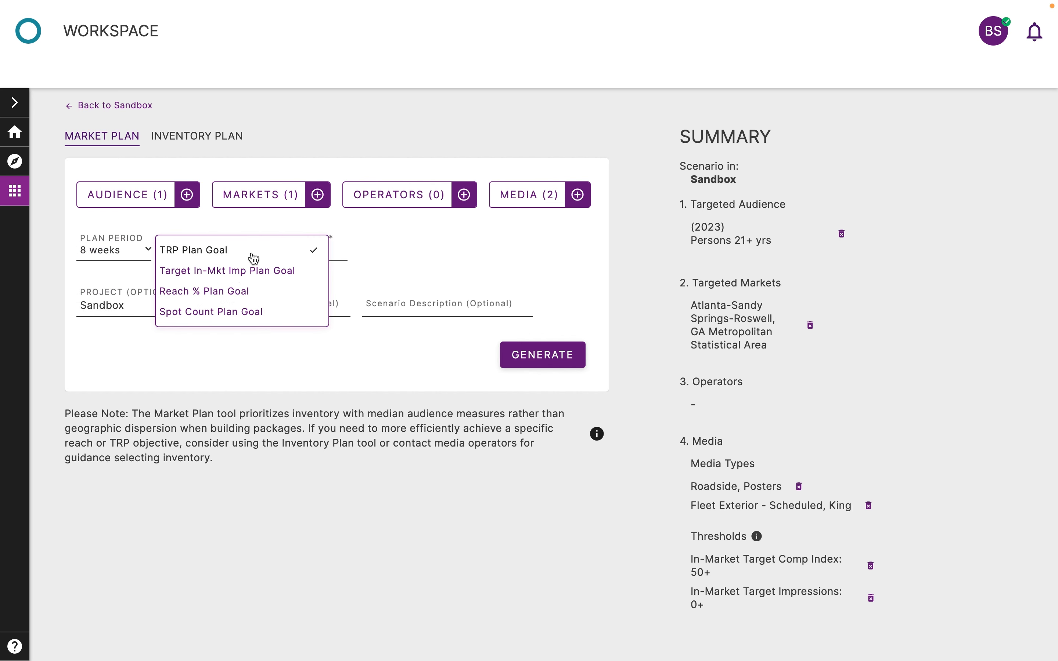
click(238, 319)
click(319, 250)
text(20)
click(327, 271)
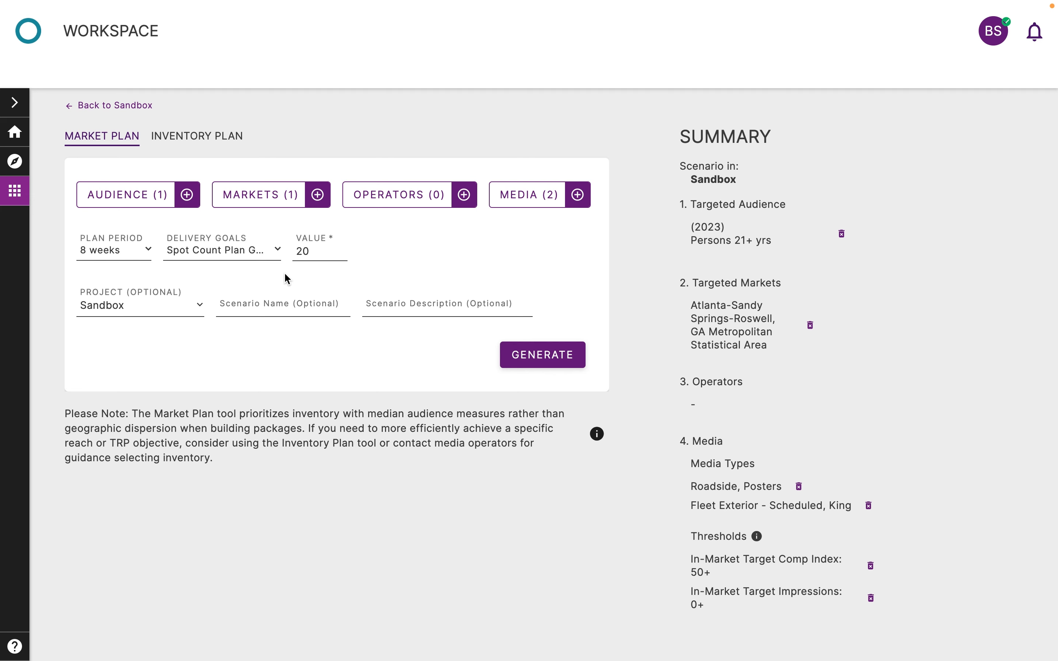
click(536, 366)
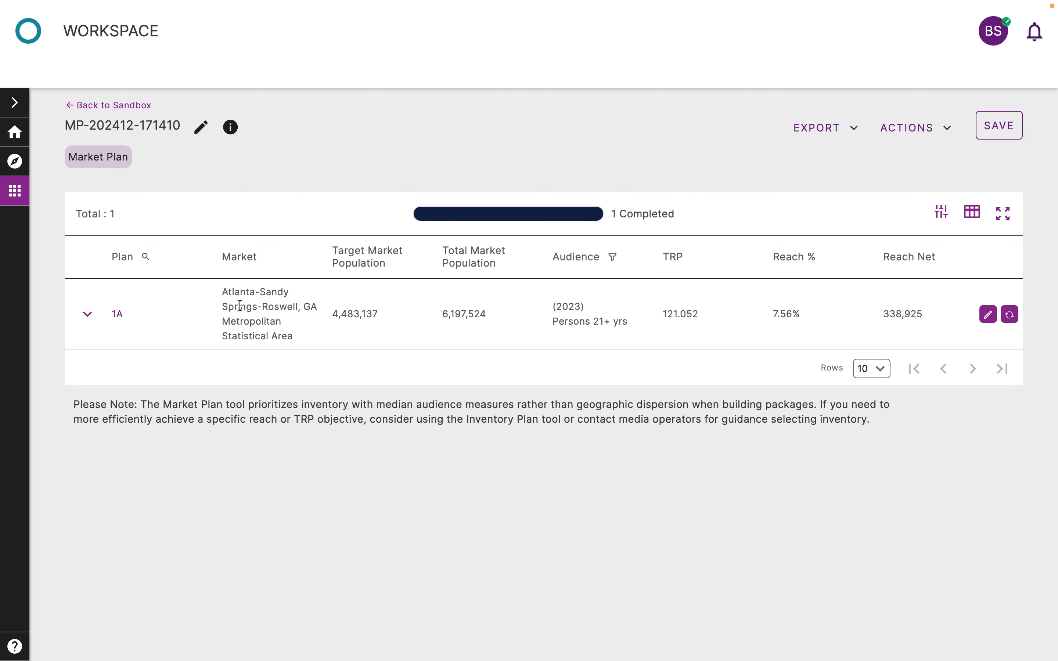
Examine the generated plan's metrics, its breakdown by media type, and the operator details for Fleet Exterior - Scheduled, King.
scroll(240, 305, right, 1)
scroll(239, 306, right, 2)
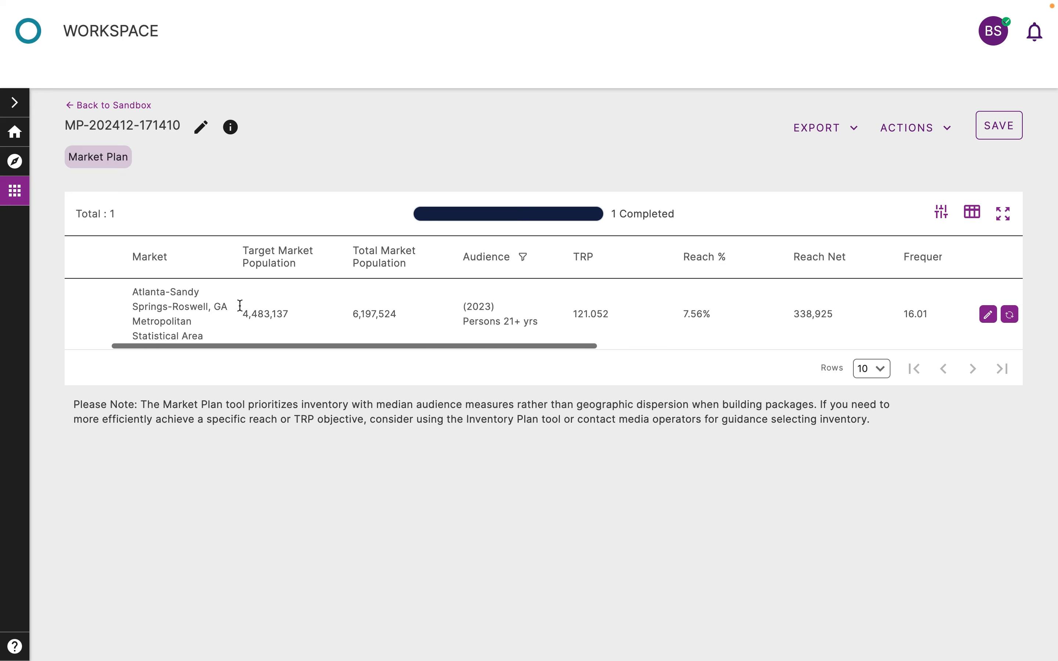
scroll(238, 307, left, 3)
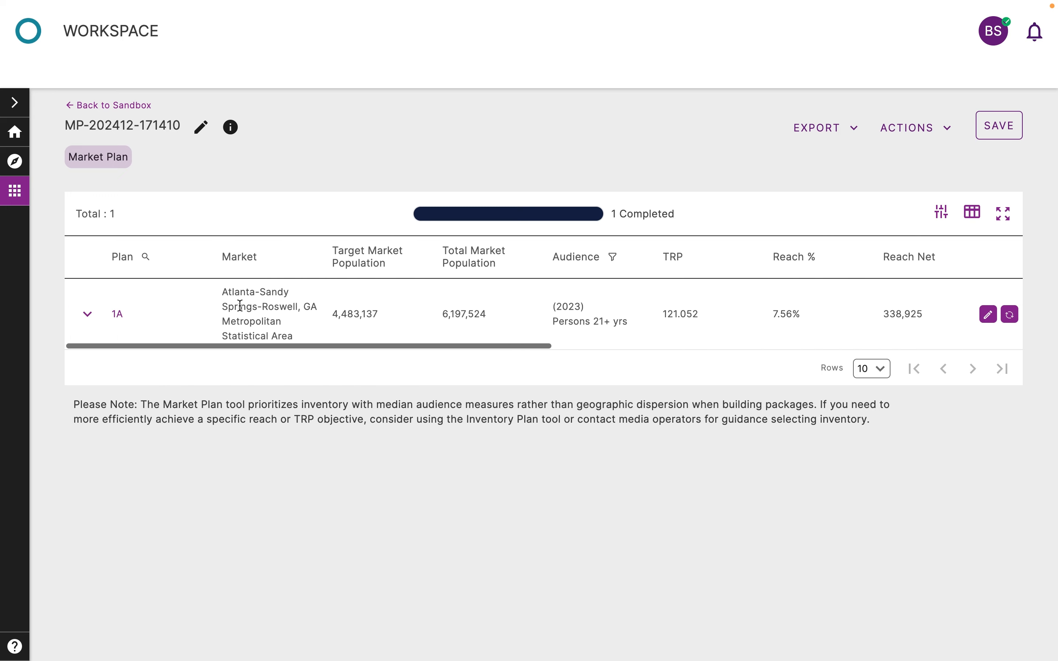
click(87, 315)
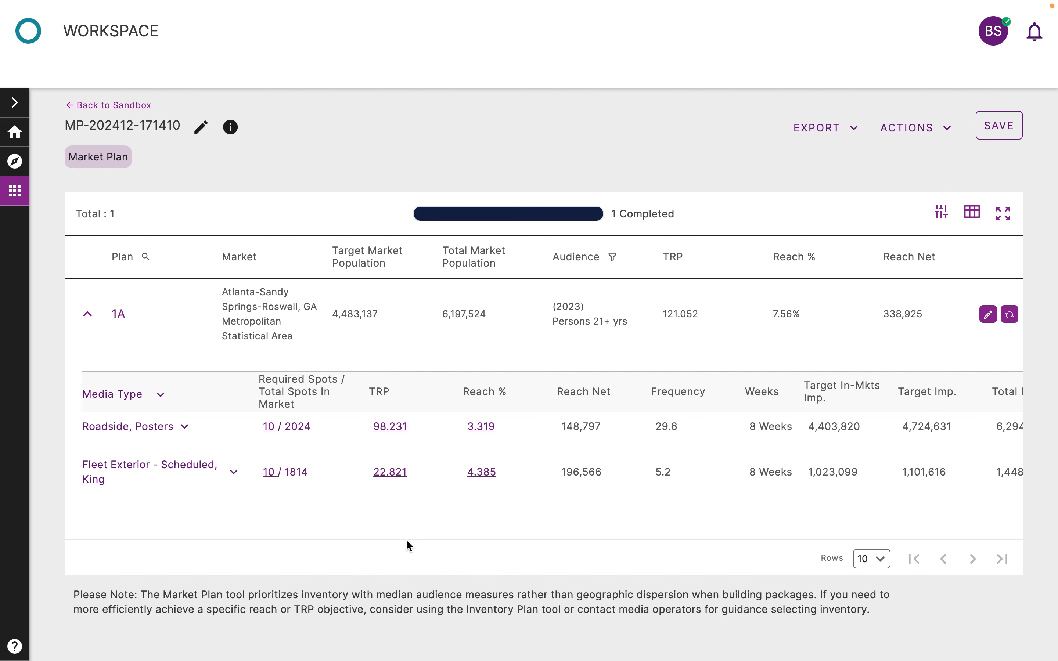
click(234, 487)
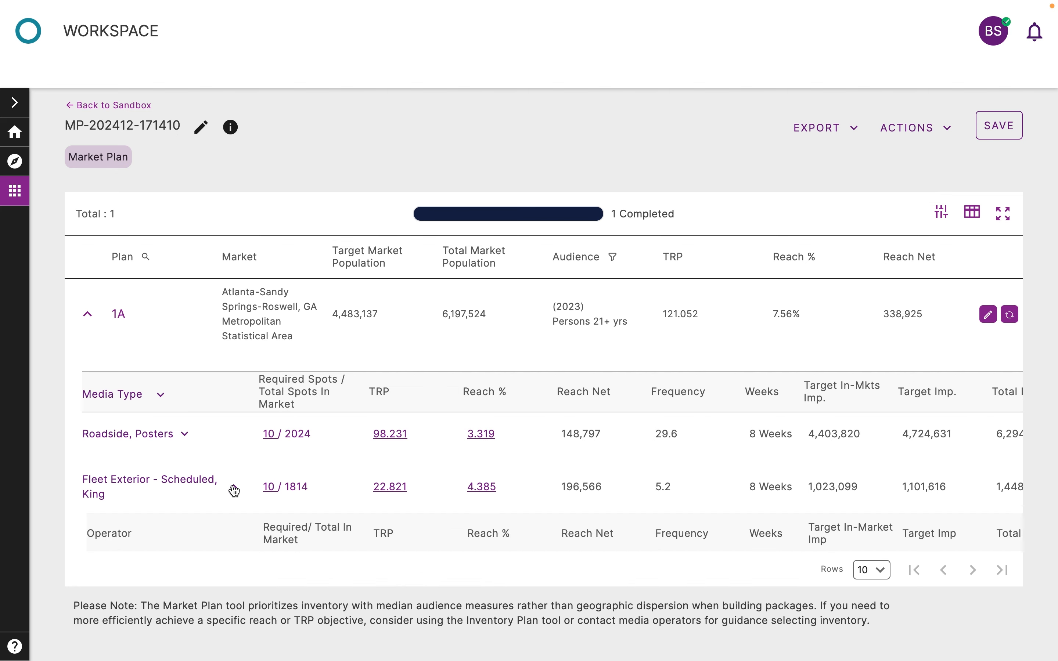
scroll(309, 455, down, 5)
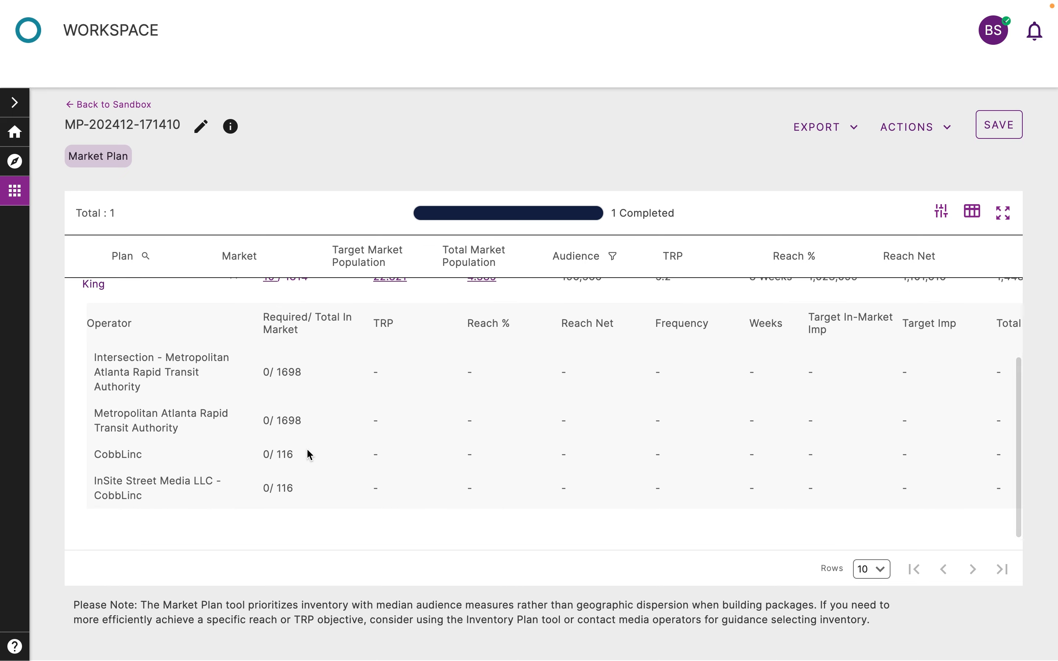
scroll(306, 448, up, 3)
click(234, 403)
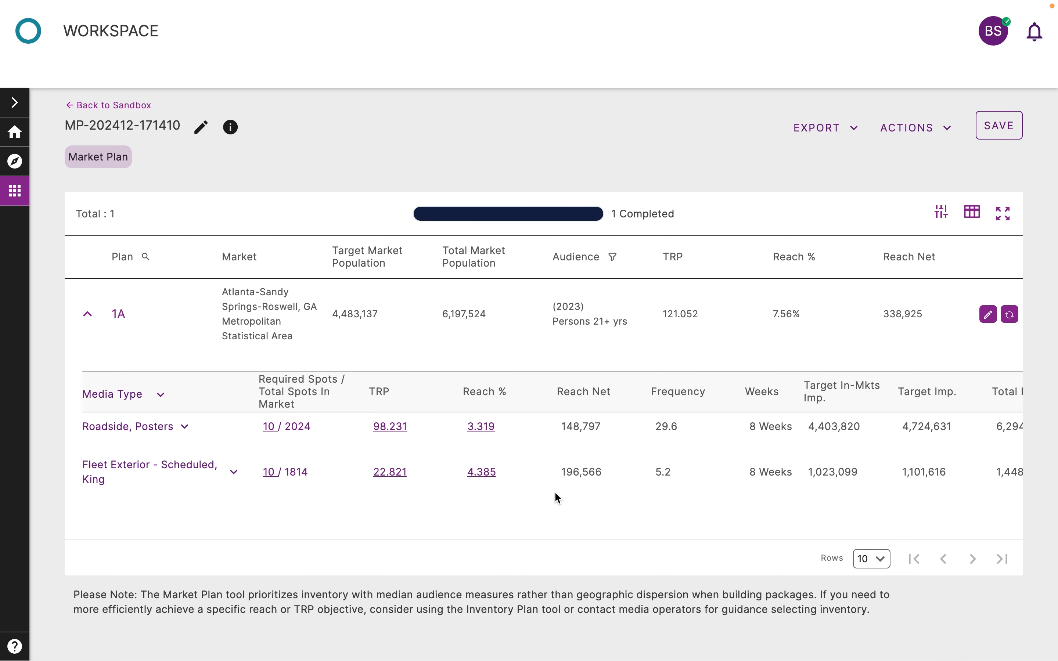
scroll(555, 494, right, 2)
scroll(555, 493, right, 3)
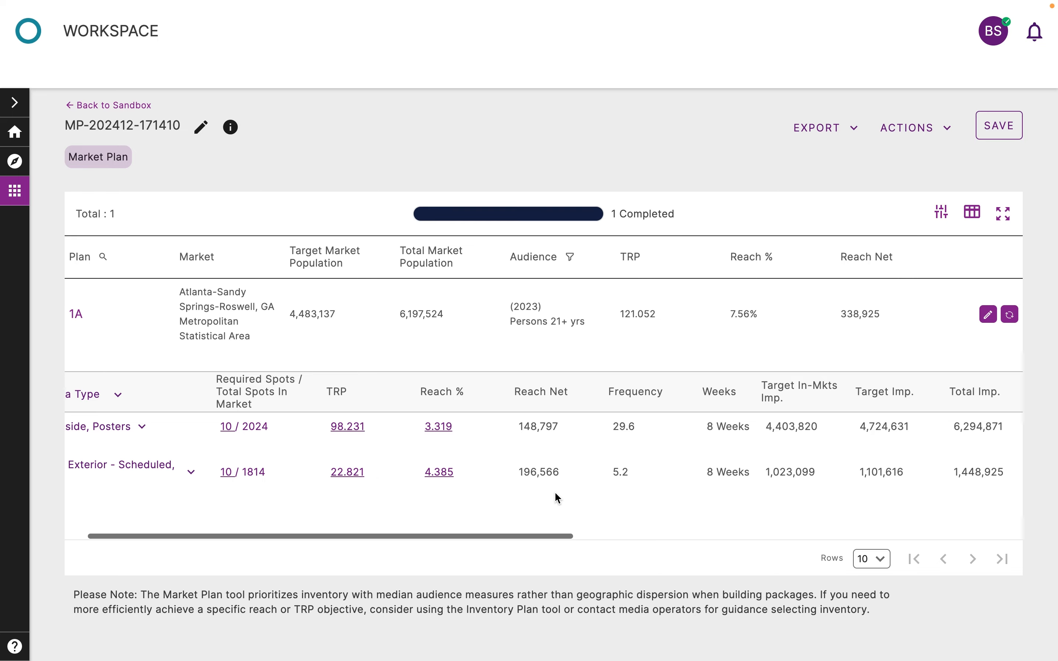